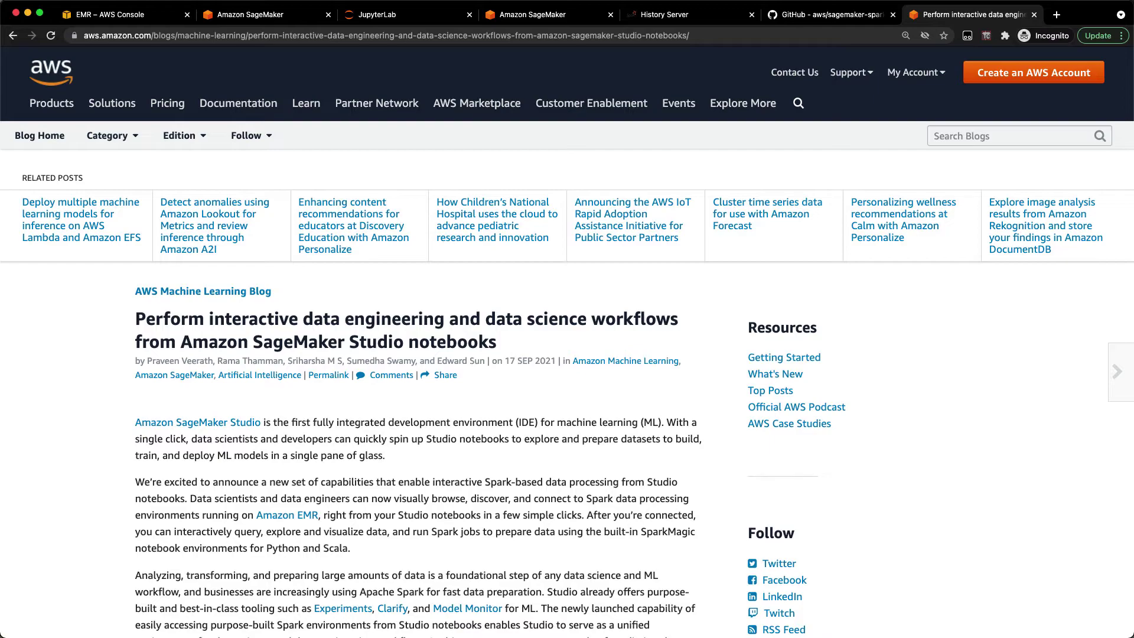
Bring up the blog's 'Deploy the resources with AWS CloudFormation' section with its Launch Stack options.
double_click(363, 36)
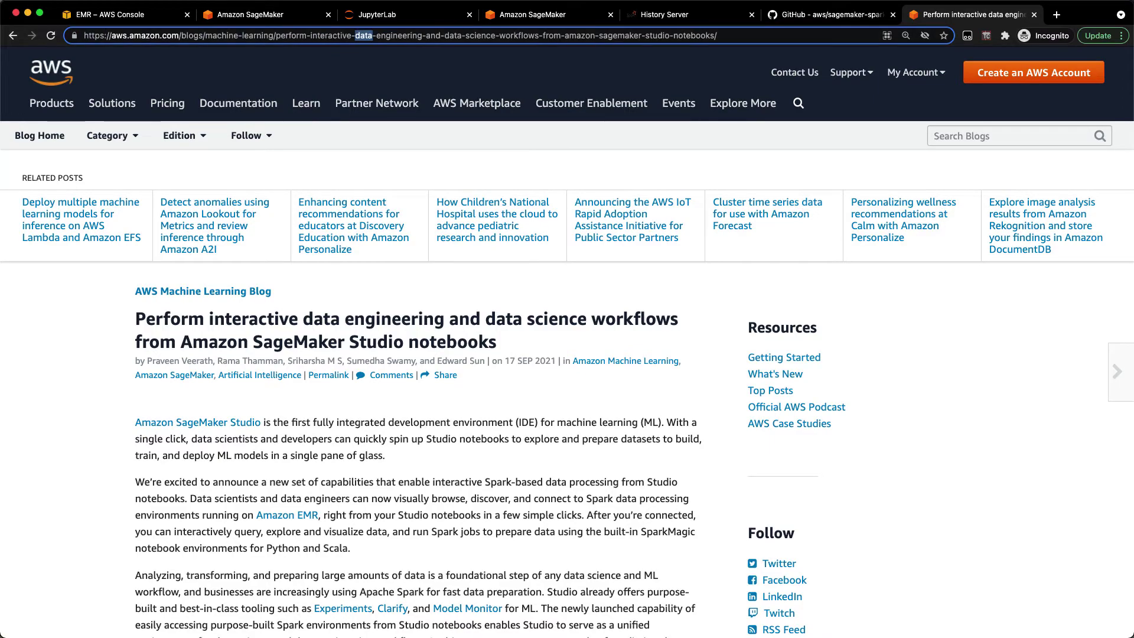
scroll(567, 398, down, 1)
scroll(567, 399, down, 10)
scroll(567, 399, down, 5)
scroll(567, 399, down, 5)
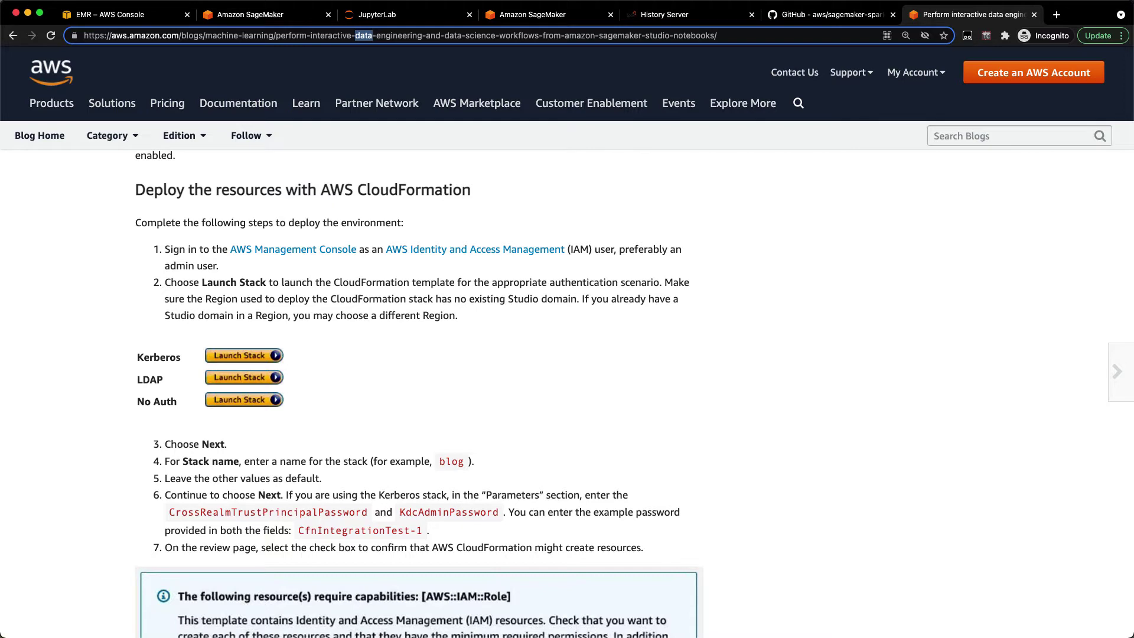
Check the Studio Domain page, then go back to the running SageMaker Studio session.
click(251, 14)
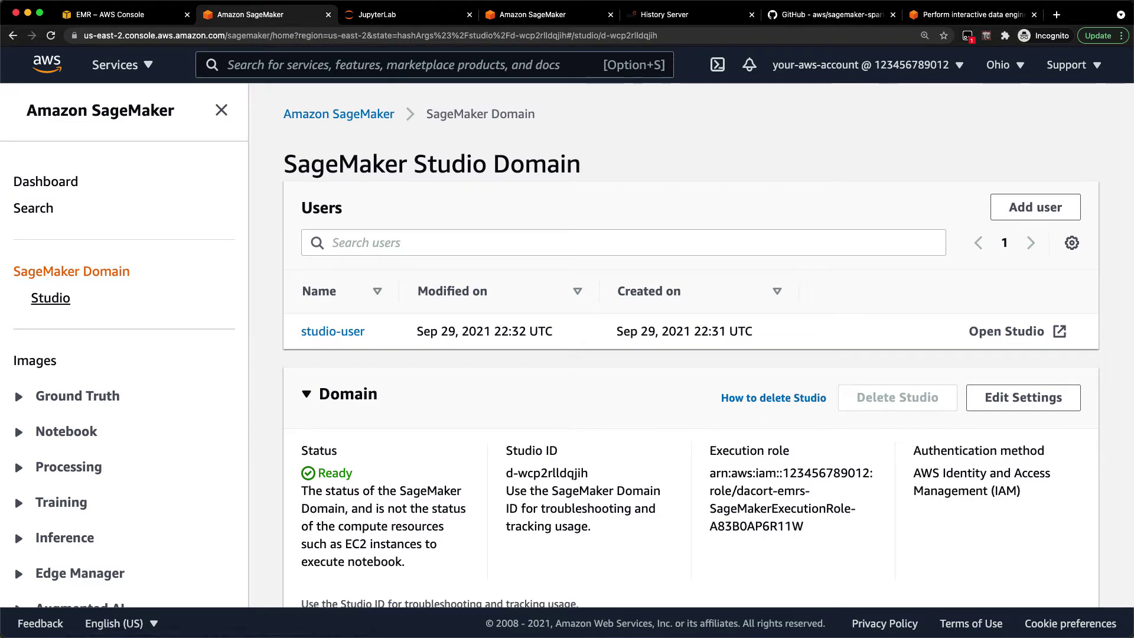
click(390, 15)
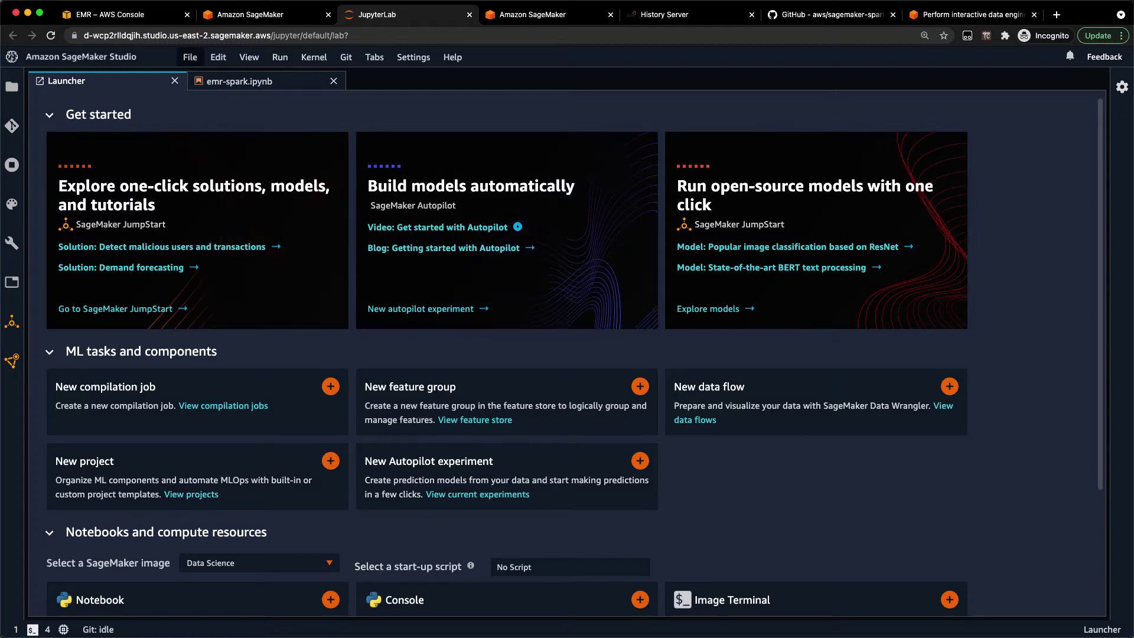
Create Untitled1.ipynb on the PySpark (SparkMagic) kernel from File > New > Notebook.
click(190, 57)
mouse_move(207, 79)
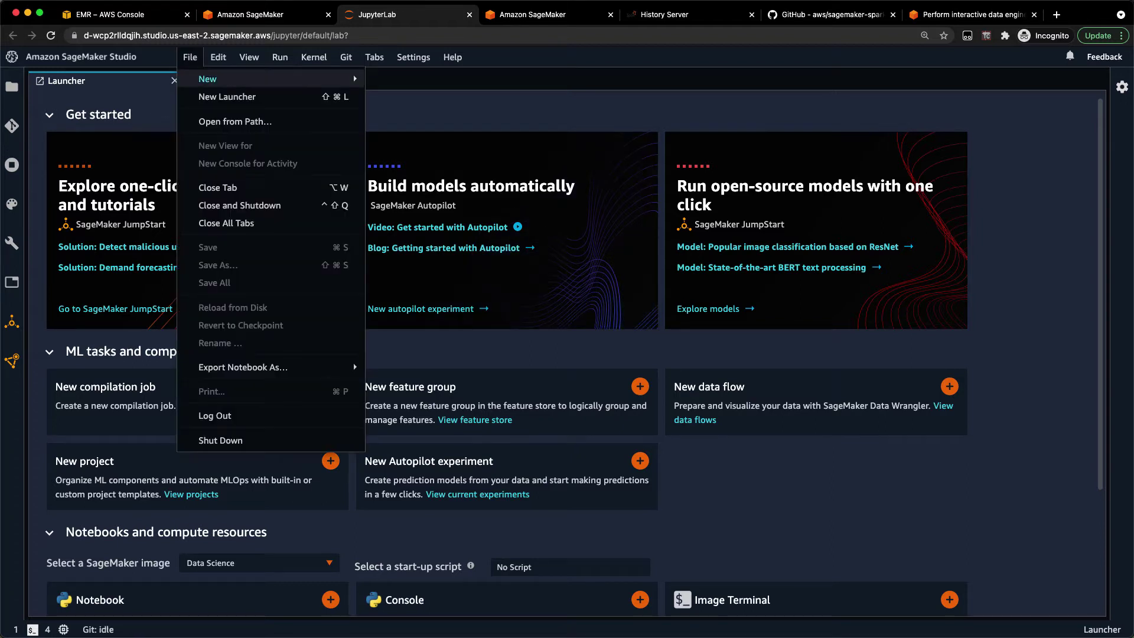
click(403, 114)
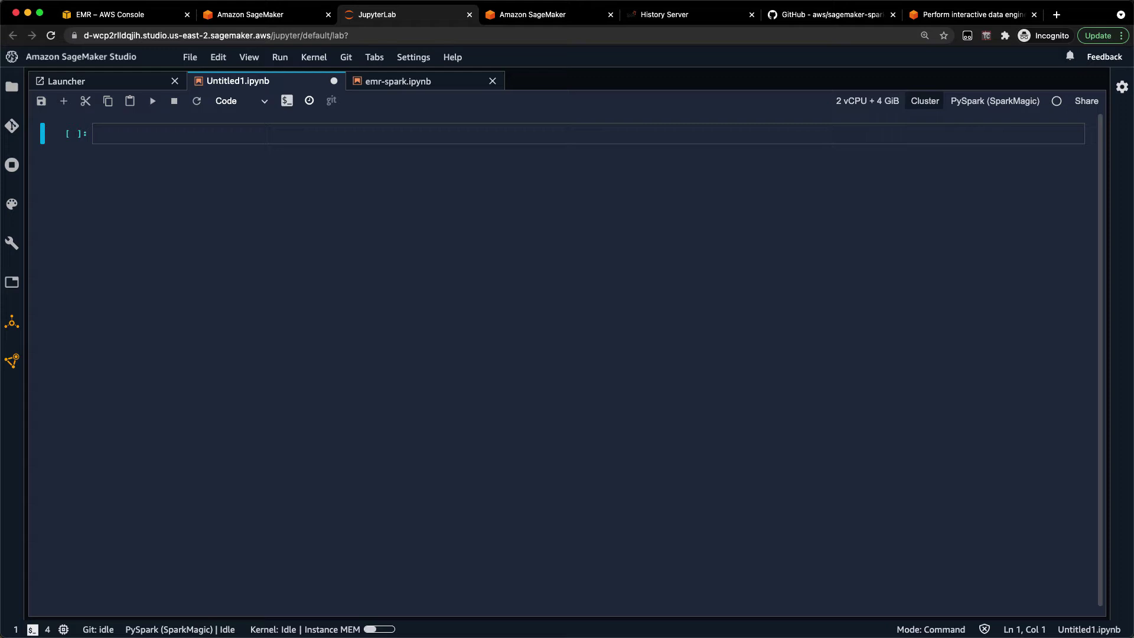
Connect the notebook to the DS_matplotlib EMR cluster using the No credential option.
click(924, 100)
click(395, 225)
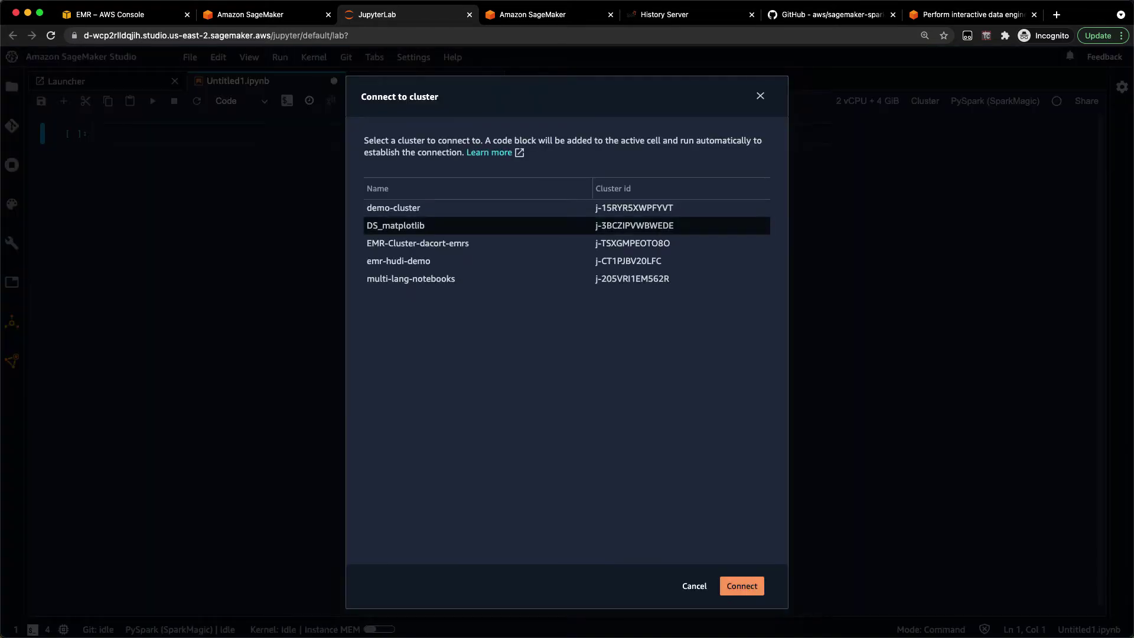
click(741, 586)
click(508, 339)
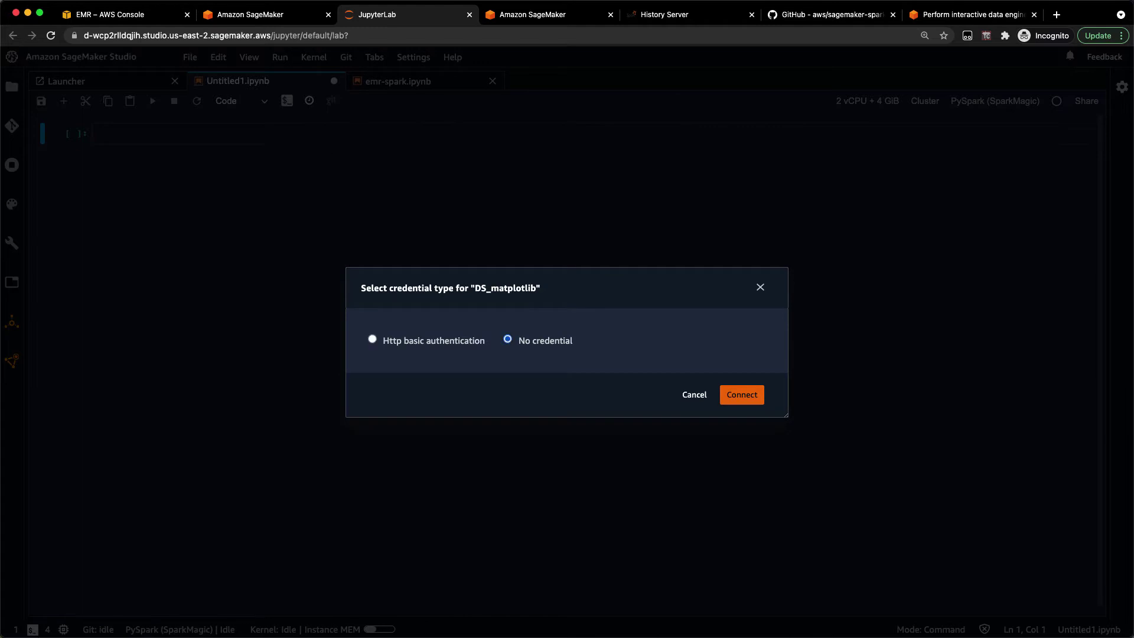
click(742, 394)
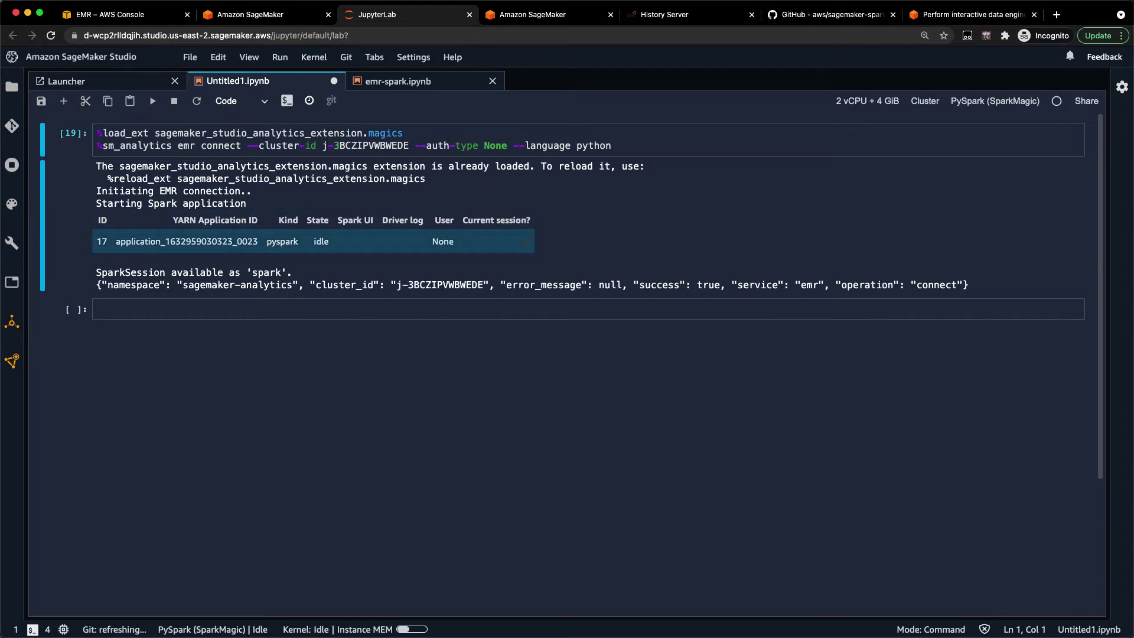
Load l30d_events.json, show its rows, and count distinct userId, artist, song (947, 10611, 26756).
key(Return)
text(df = spark.read.json("s3://emr-da-demo-us-east-2/emr-sagemaker/l30d_events.json") df.show())
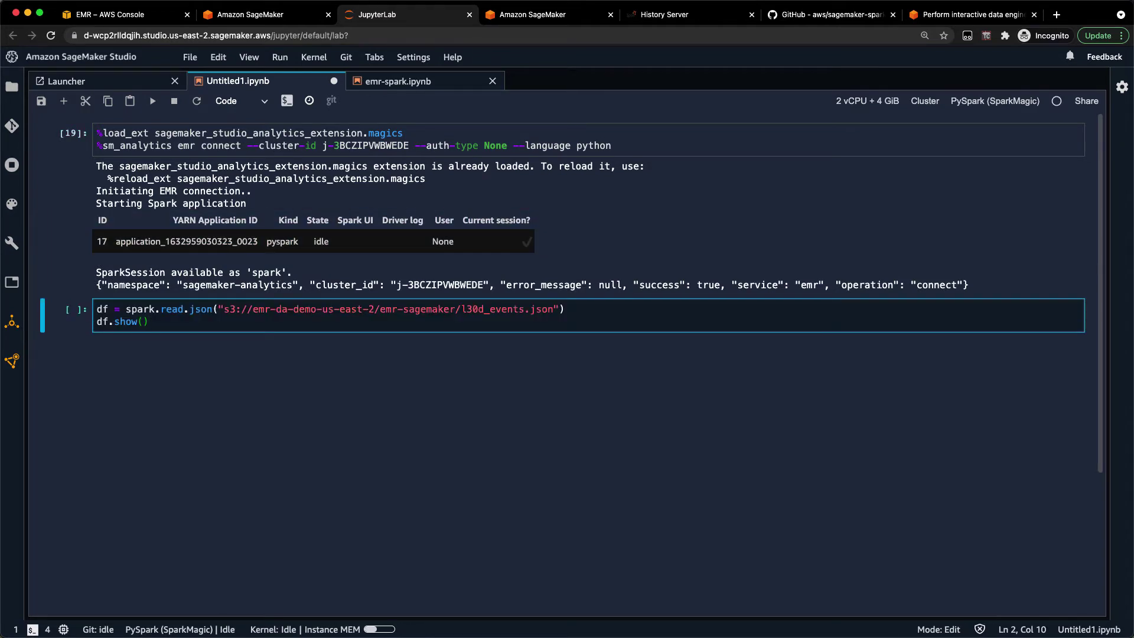
key(shift+Return)
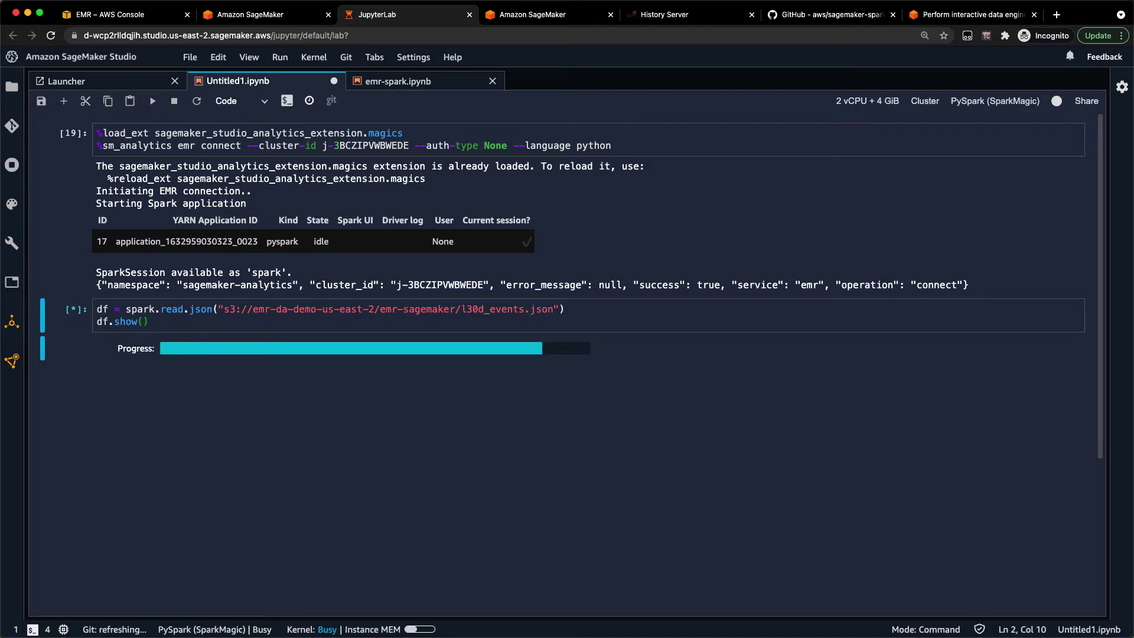
scroll(567, 354, down, 3)
scroll(568, 355, down, 1)
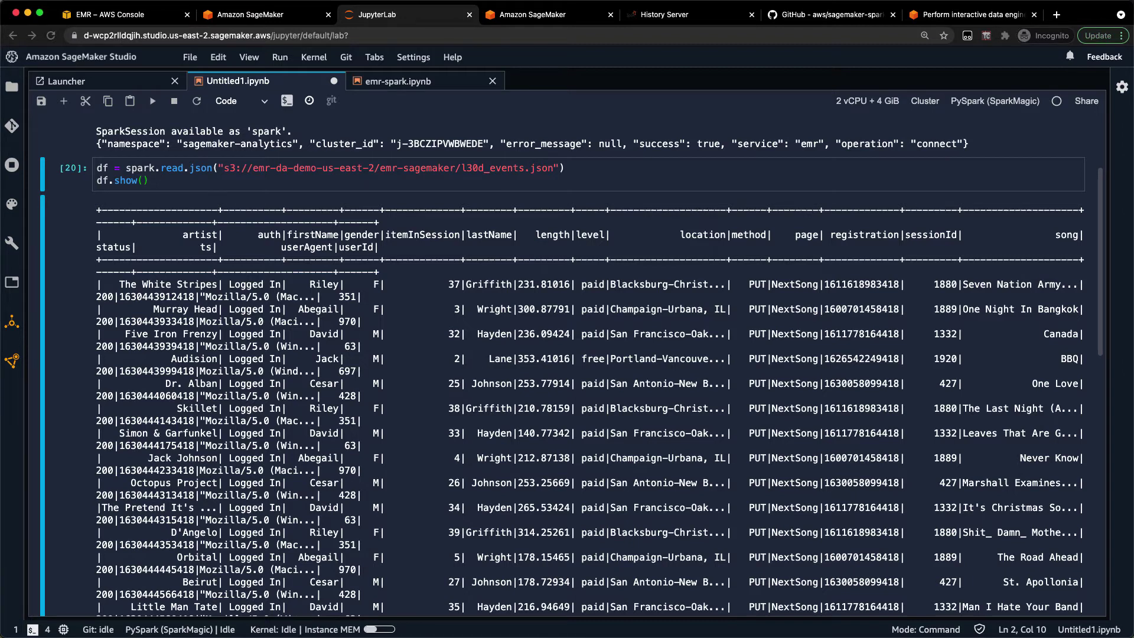
text(b)
text(from pyspark.sql.functions import col, countDistinct)
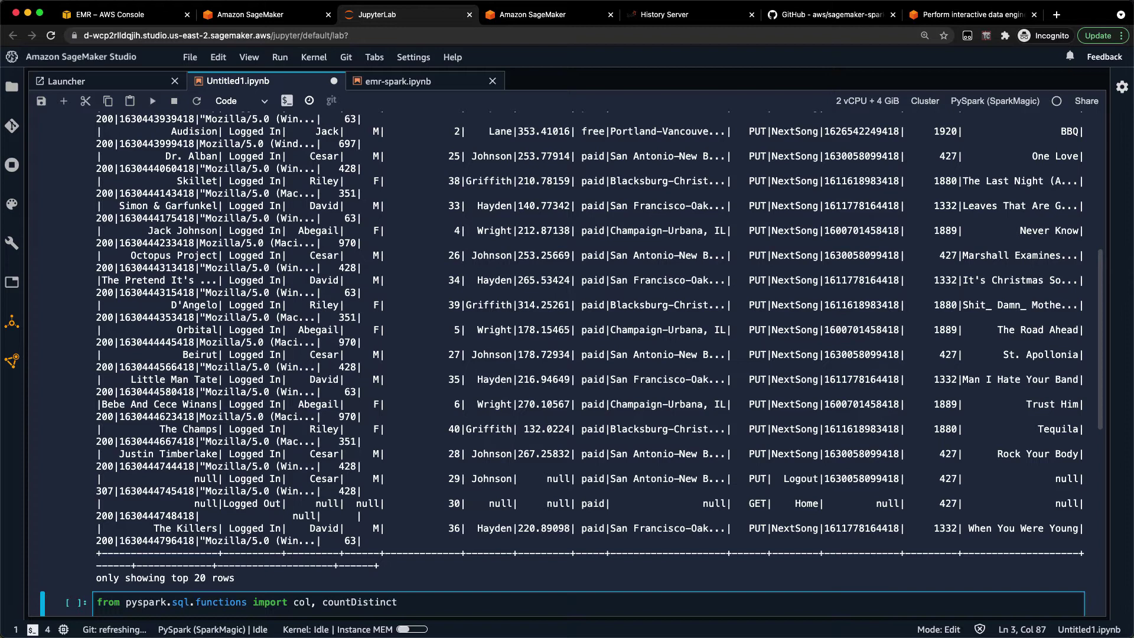
key(Return)
key(Return)
text(df.agg(*(countDistinct(col(c)).alias(c) for c in ['userId', 'artist', 'song'])).show())
key(shift+Return)
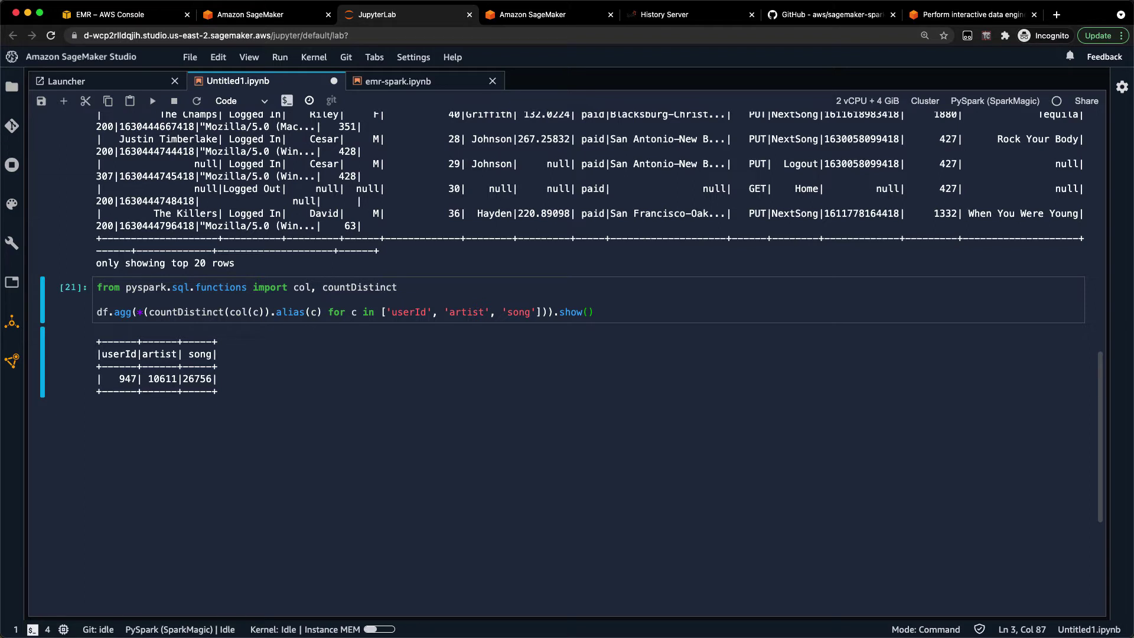
Run a %%help cell listing the Spark magics and highlight the spark -o option.
key(b)
key(Return)
text(%)
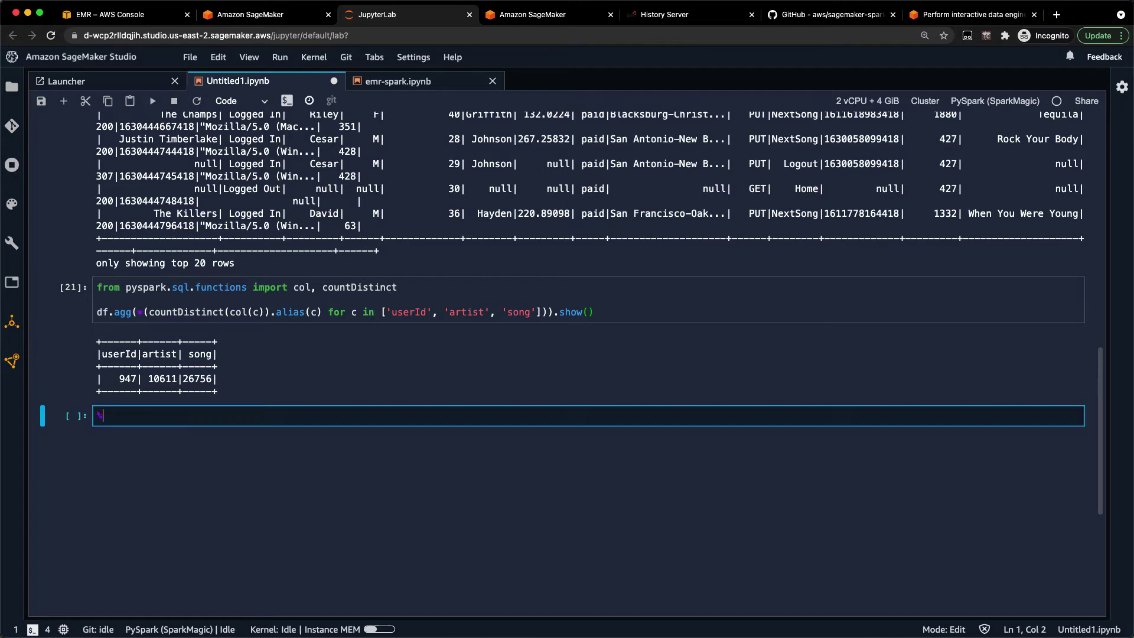
text(%help)
key(Return)
key(shift+Return)
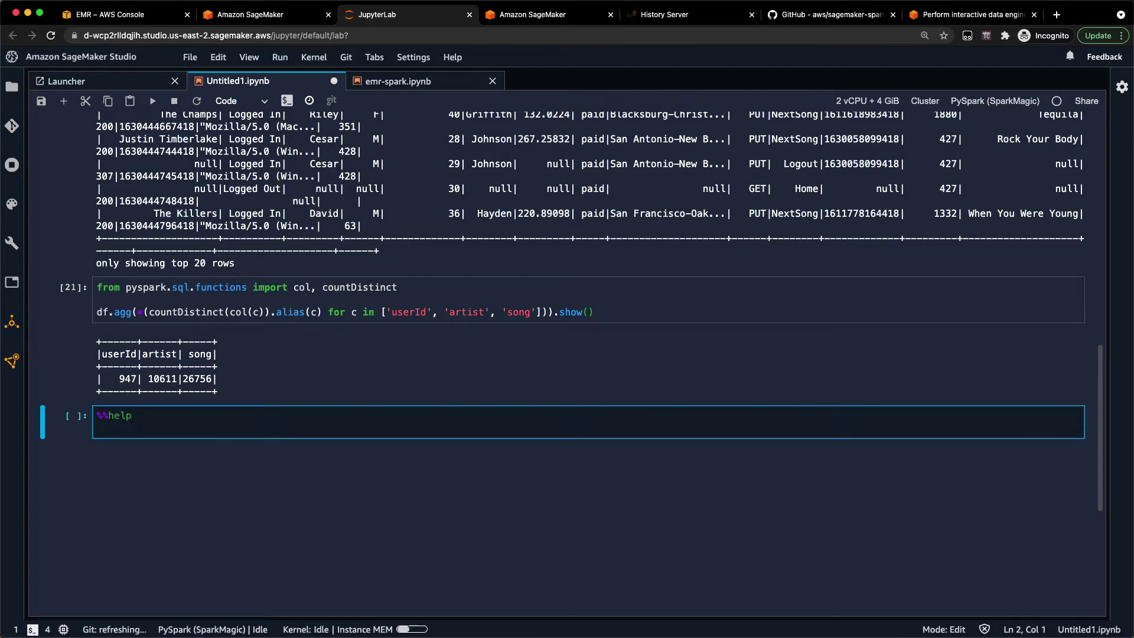
scroll(567, 354, down, 2)
scroll(567, 354, down, 2)
scroll(567, 355, down, 1)
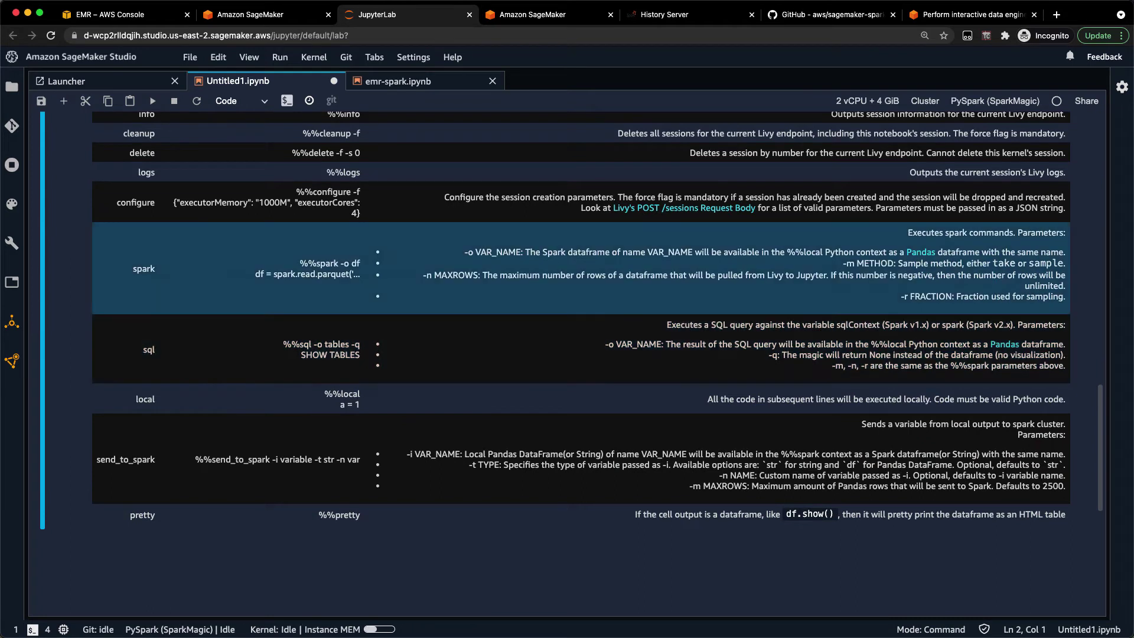
drag(317, 264, 351, 263)
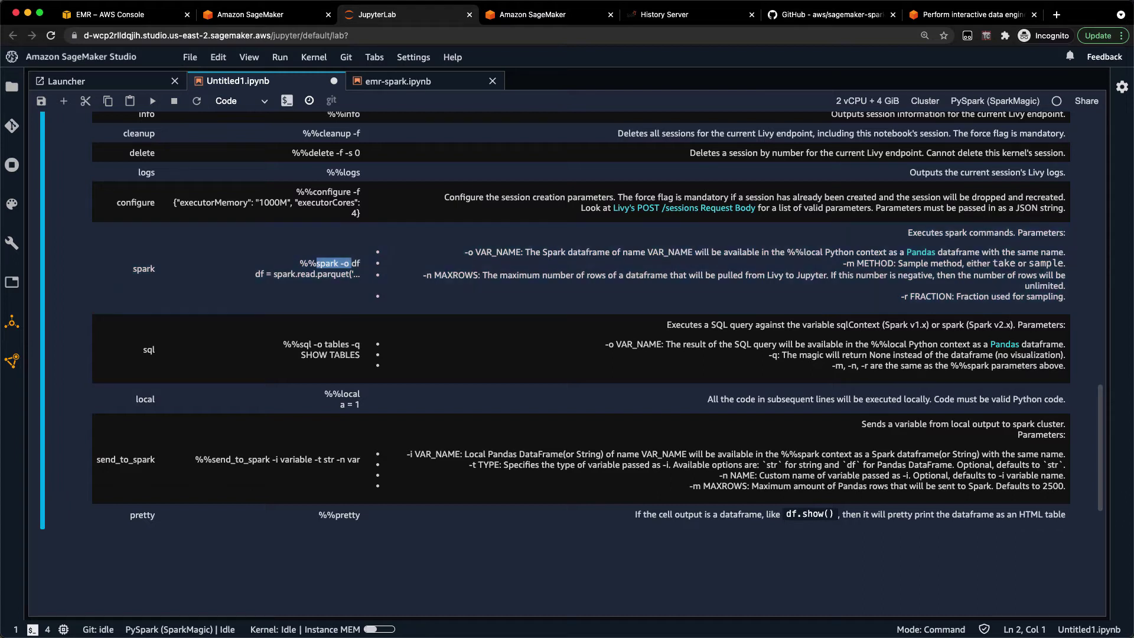
Save the notebook and paste the %%spark -o counts_per_day code into a new cell.
key(ctrl+s)
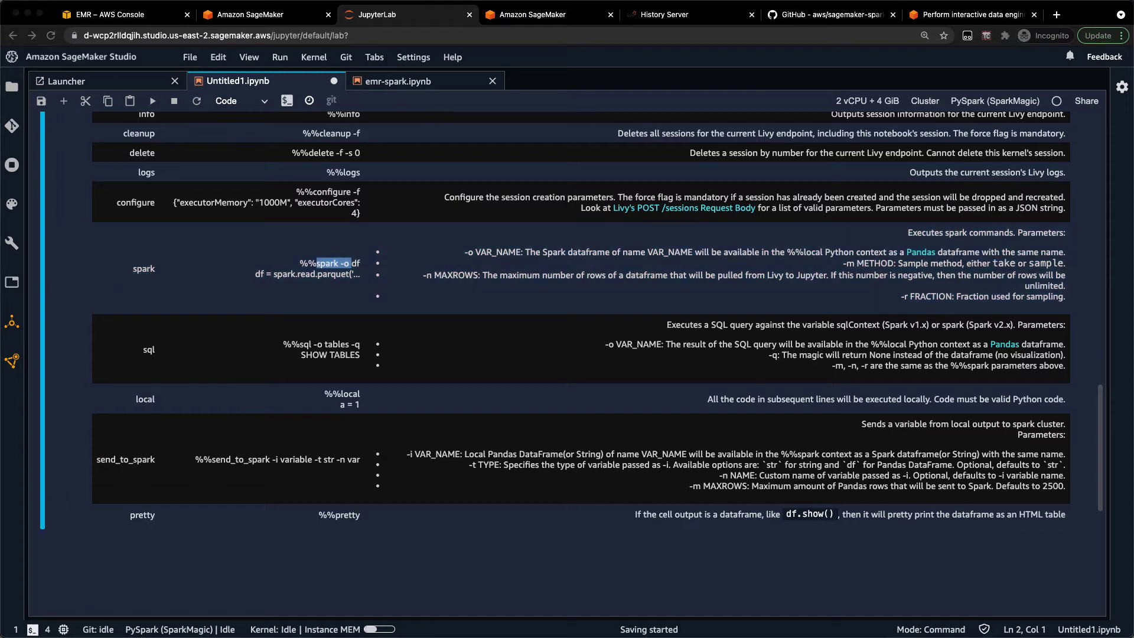
key(b)
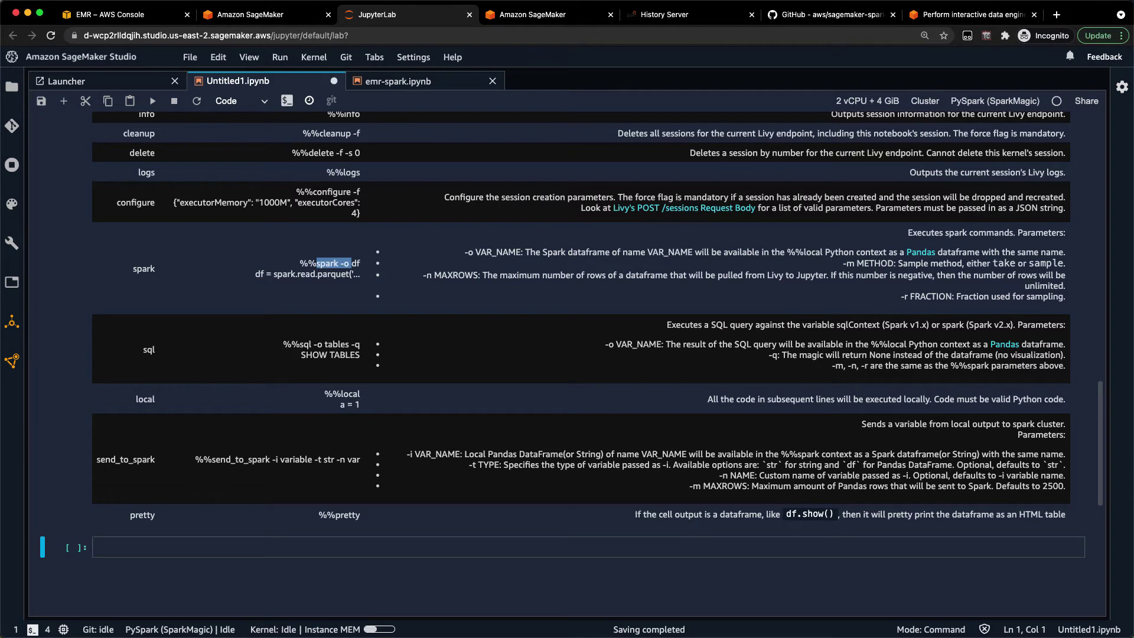
key(Return)
text(%%spark -o counts_per_day  from pyspark.sql.functions import from_unixtime,col  dfDayCount = df \     .withColumn("day", from_unixtime(col("ts")/1000,"yyyy-MM-dd")) \     .select("userId", "day", "sessionId", "artist", "song", "auth", "page")  counts_per_day = dfDayCount.groupBy("day").count().sort("day") counts_per_day.show())
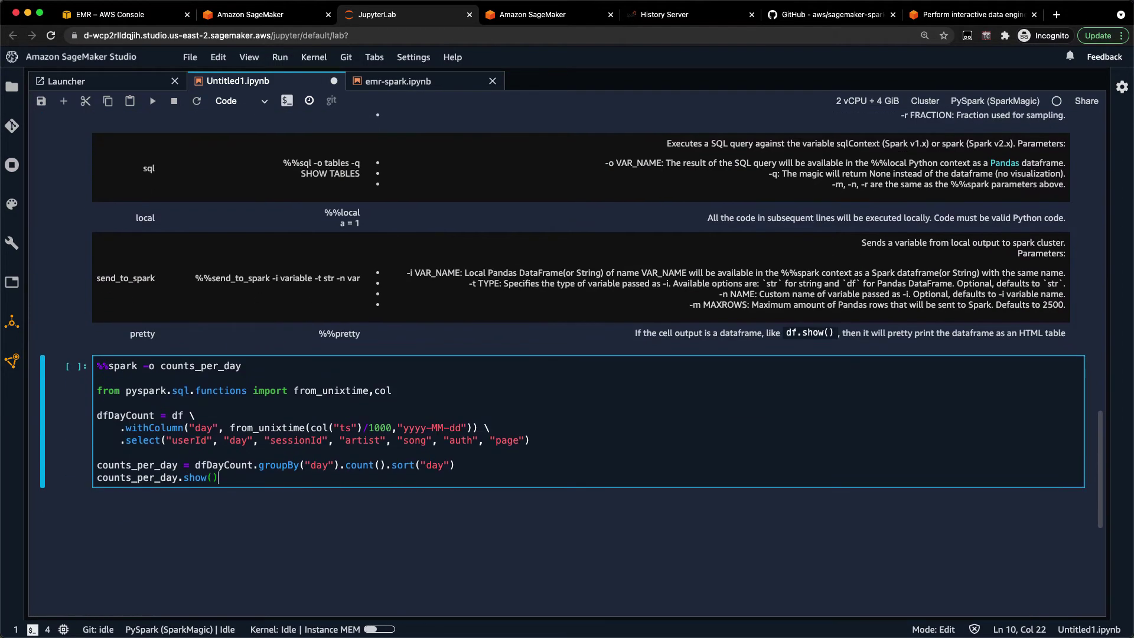
Run the counts_per_day cell, showing daily counts from 2021-08-31, and add an empty cell.
drag(108, 366, 241, 366)
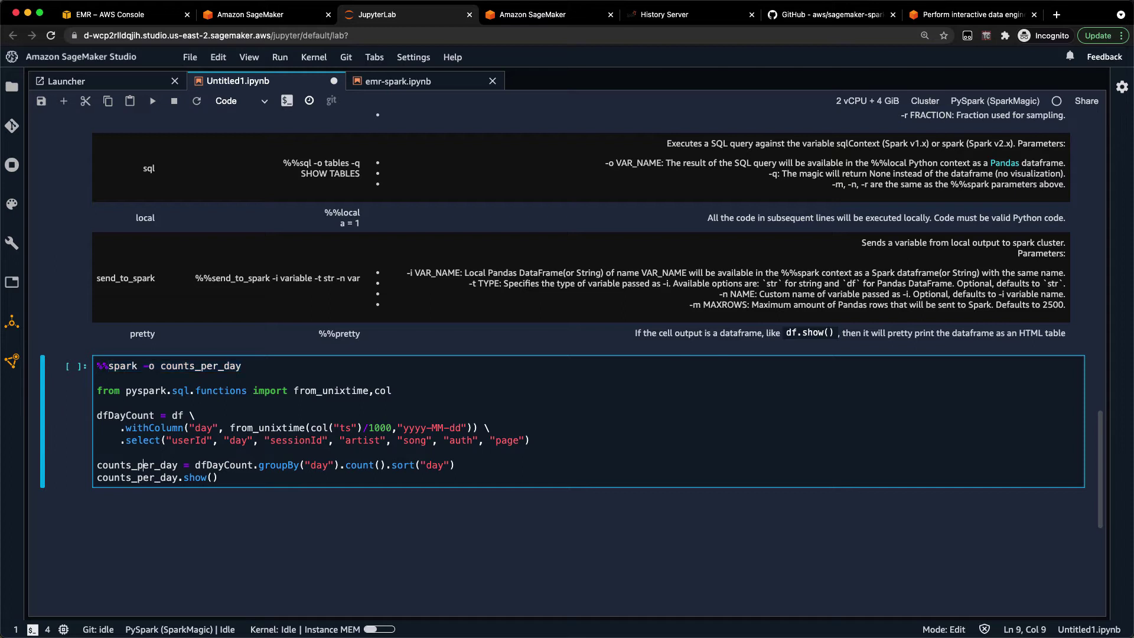
key(shift+Return)
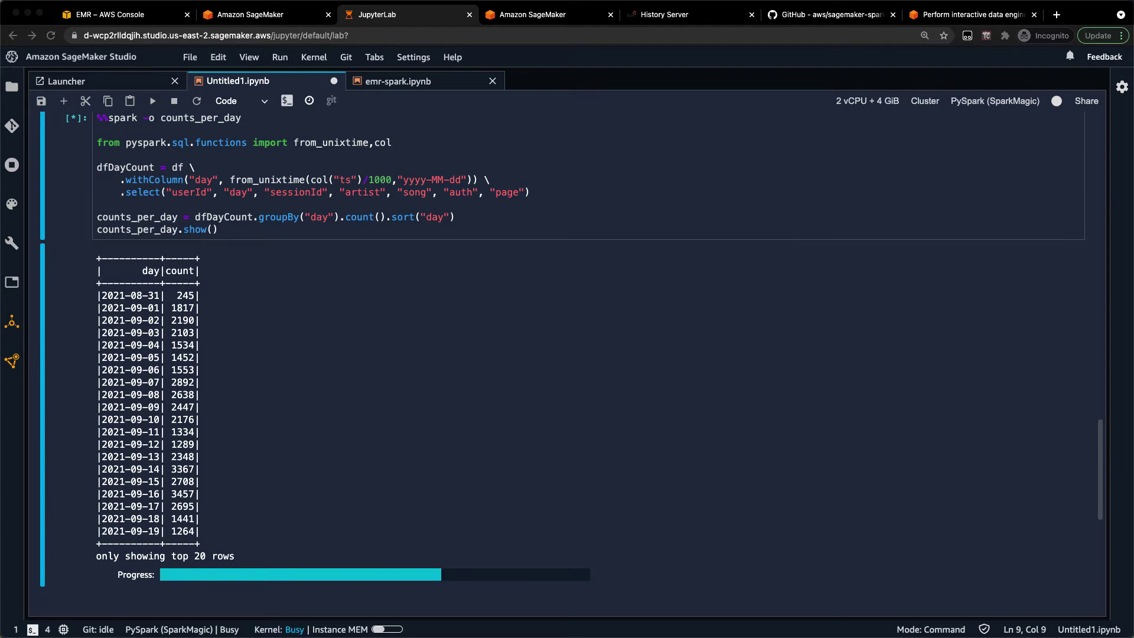
key(b)
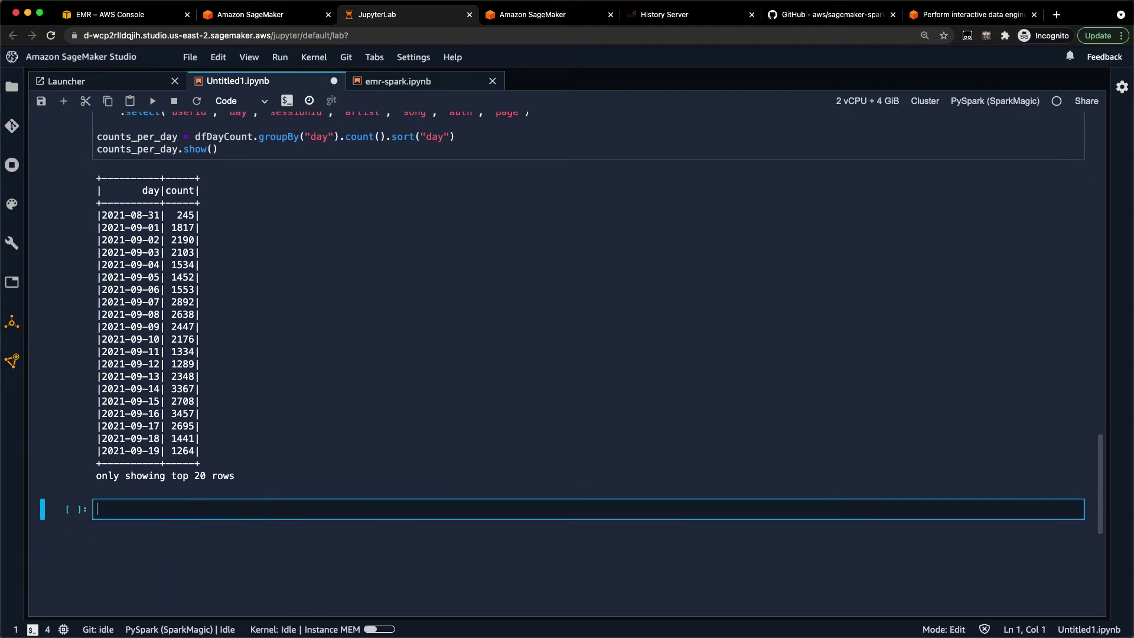
key(Return)
text(%matplotlib inline  import matplotlib.pyplot as plt  plt.figure(figsize=(10, 4)) plt.plot(counts_per_day.day, counts_per_day['count']) plt.suptitle('Events per Day') plt.show())
key(shift+Return)
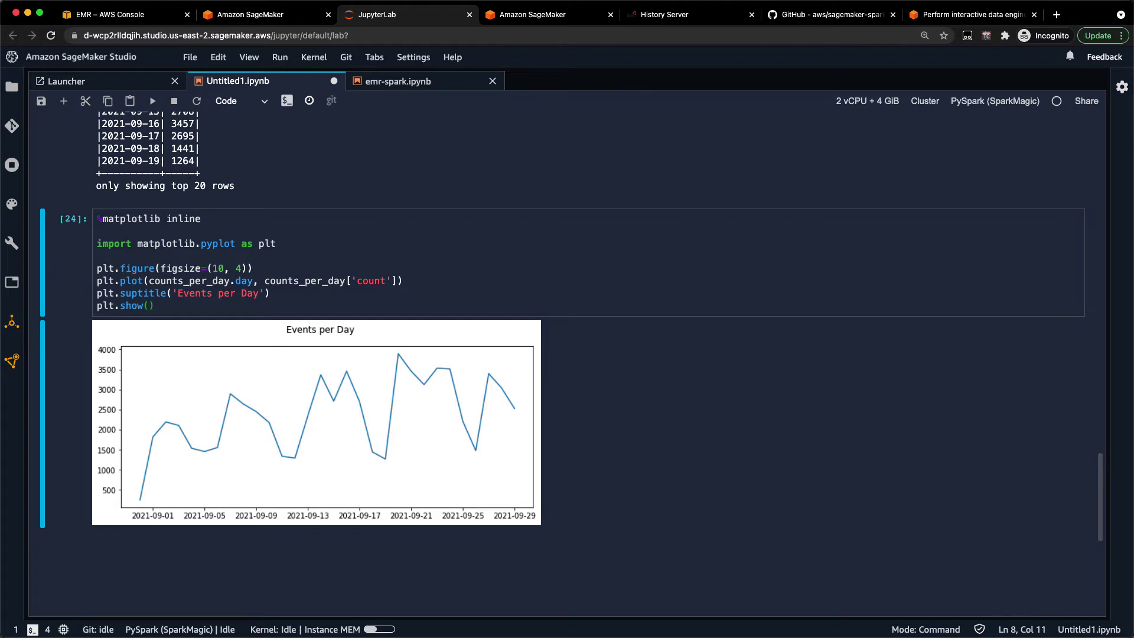
scroll(568, 354, down, 1)
scroll(567, 354, down, 4)
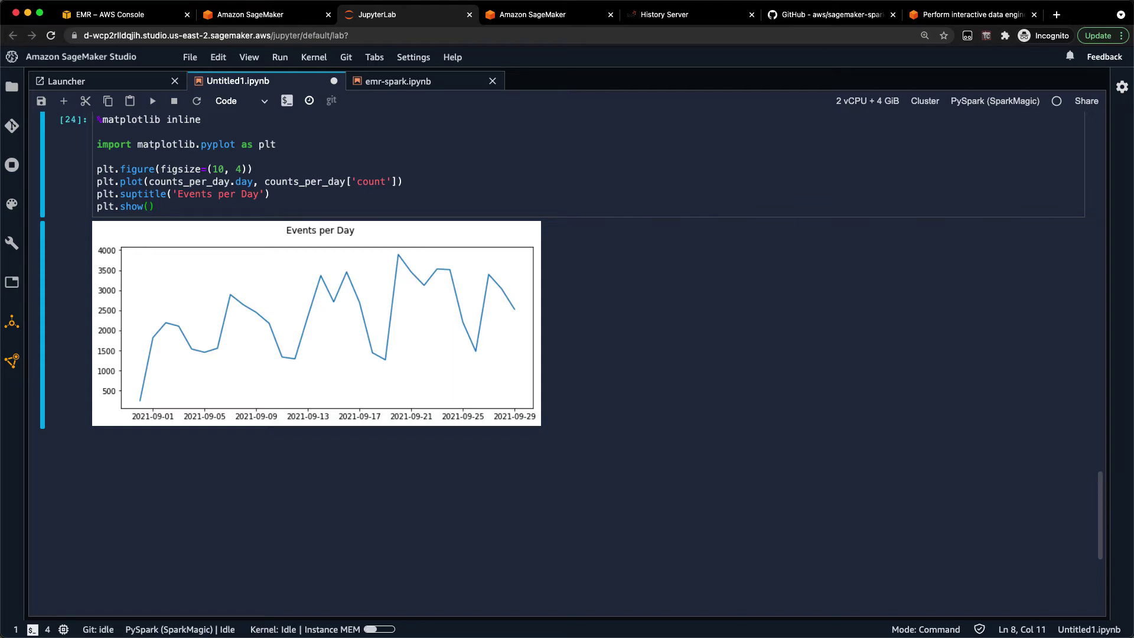
click(828, 14)
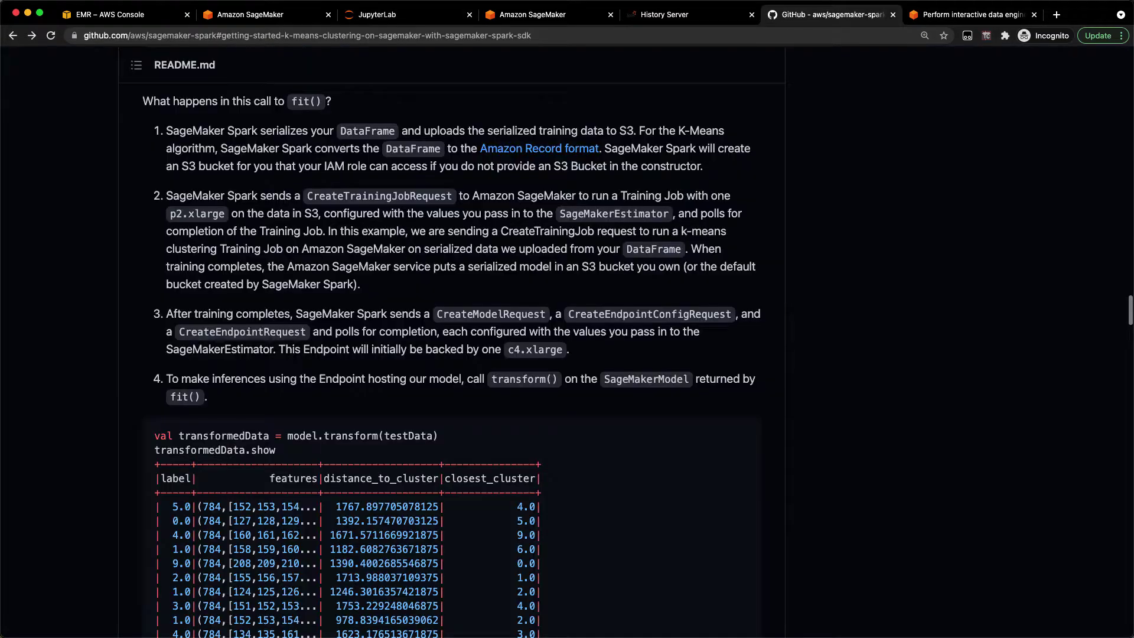
scroll(567, 354, up, 2)
scroll(567, 354, up, 3)
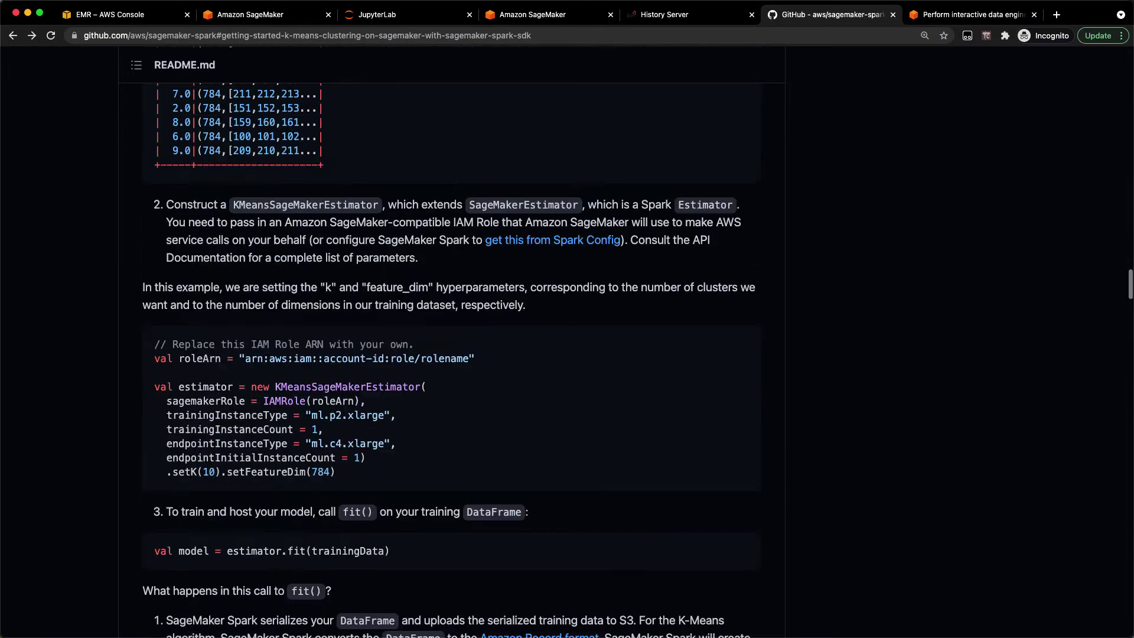
scroll(567, 355, up, 4)
scroll(567, 354, up, 4)
scroll(449, 354, down, 3)
scroll(448, 355, down, 1)
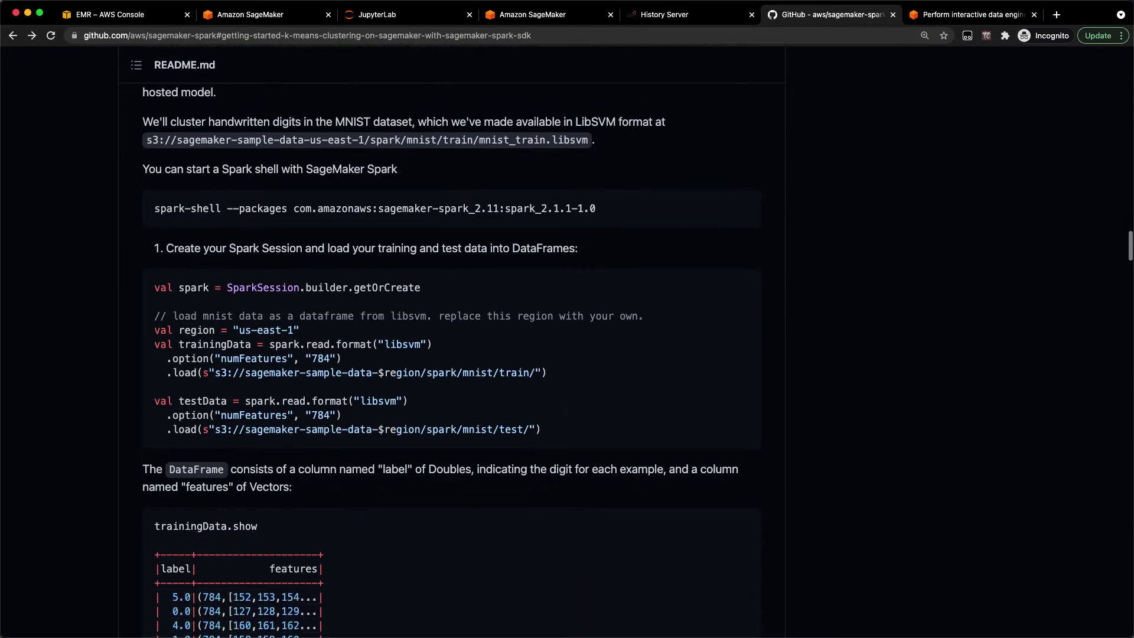
scroll(449, 355, down, 1)
scroll(449, 354, up, 1)
scroll(448, 354, up, 1)
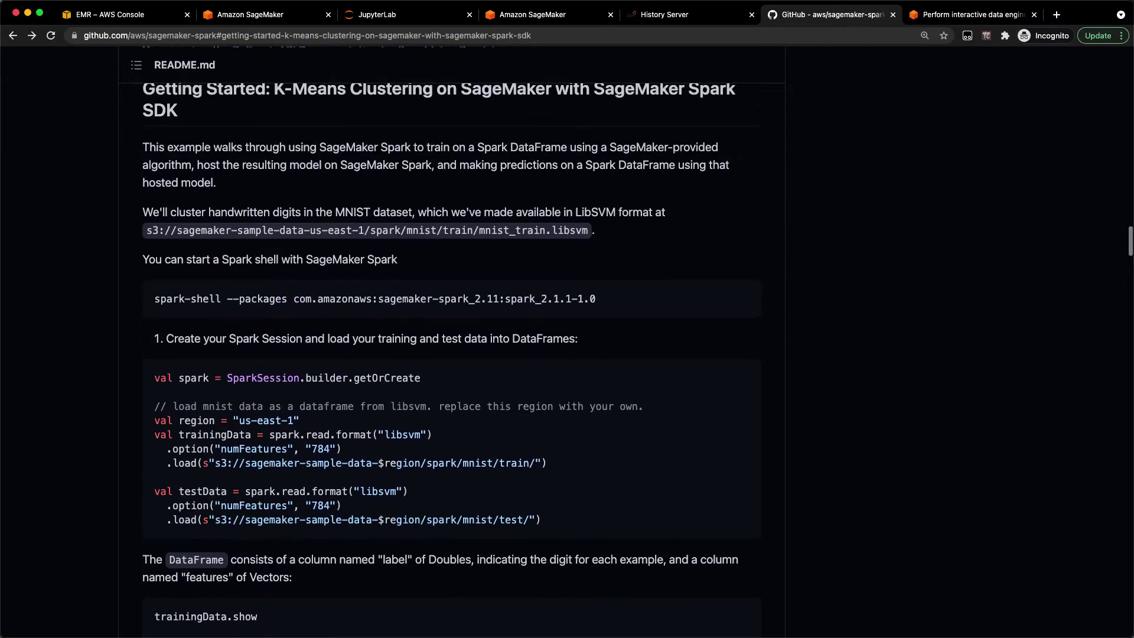
scroll(448, 354, up, 1)
scroll(449, 354, down, 1)
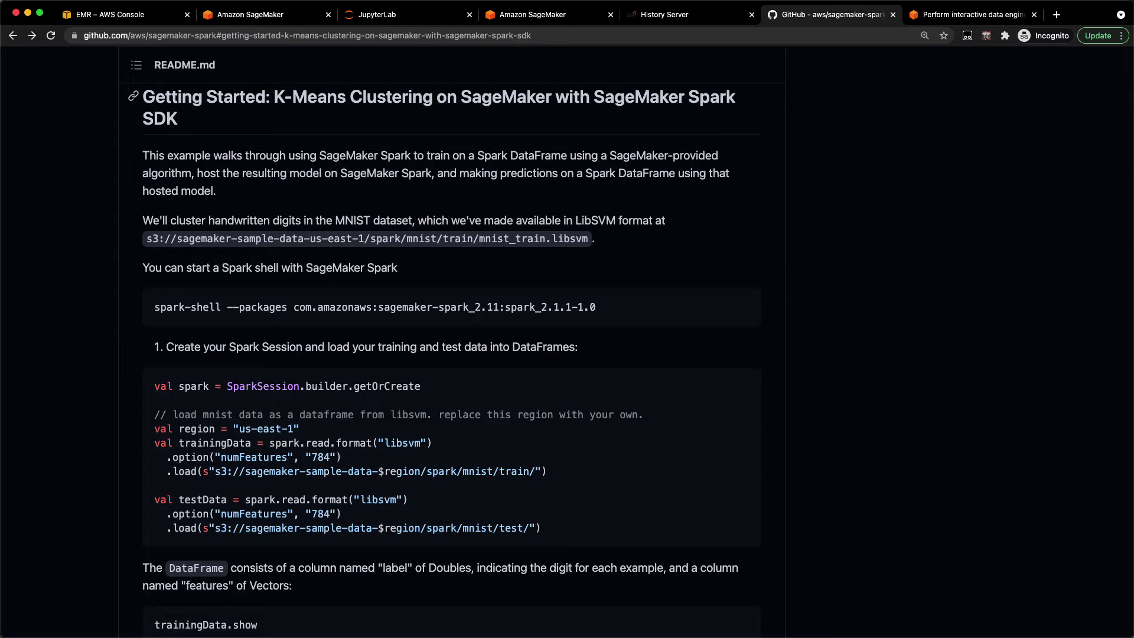
drag(274, 97, 433, 97)
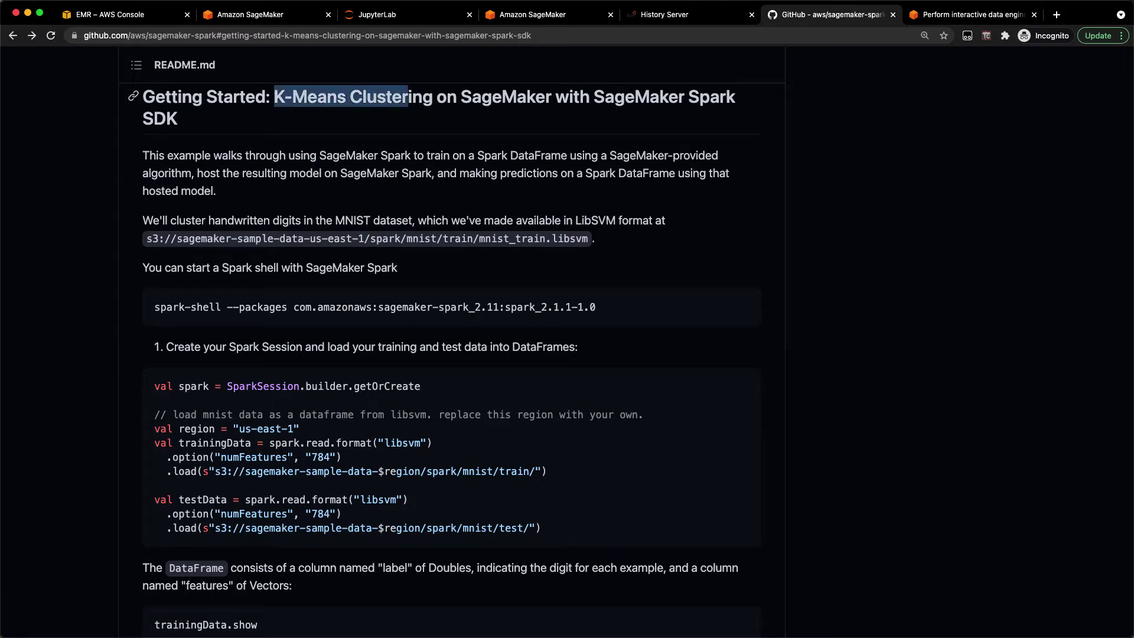
scroll(443, 355, down, 1)
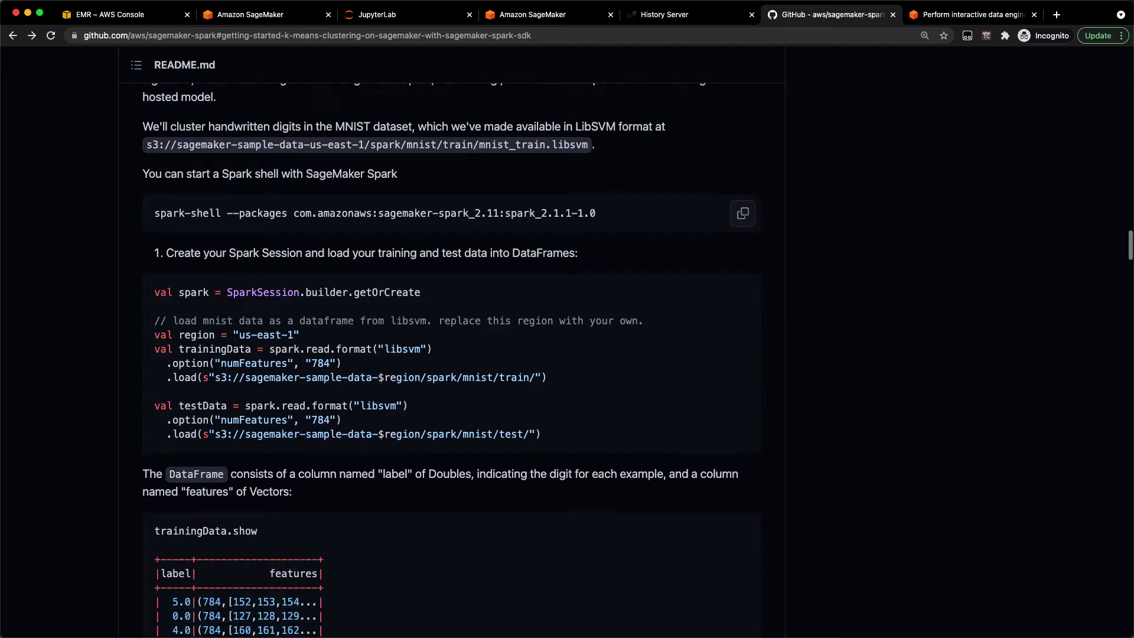
scroll(443, 355, down, 1)
scroll(443, 354, down, 5)
scroll(443, 354, down, 2)
scroll(442, 354, down, 3)
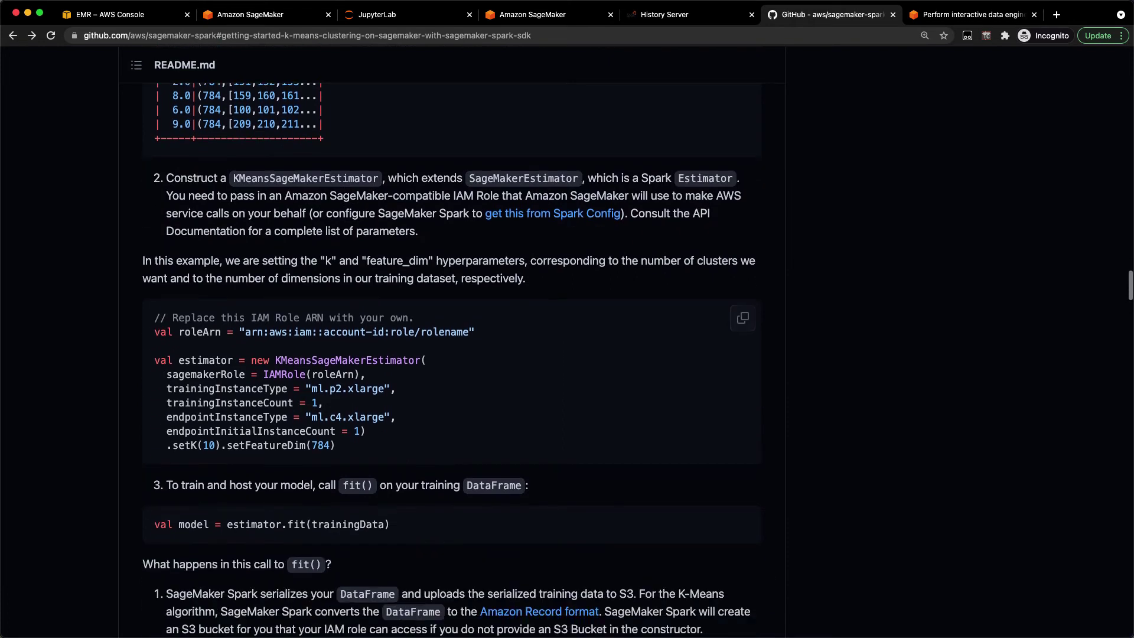
drag(275, 360, 421, 360)
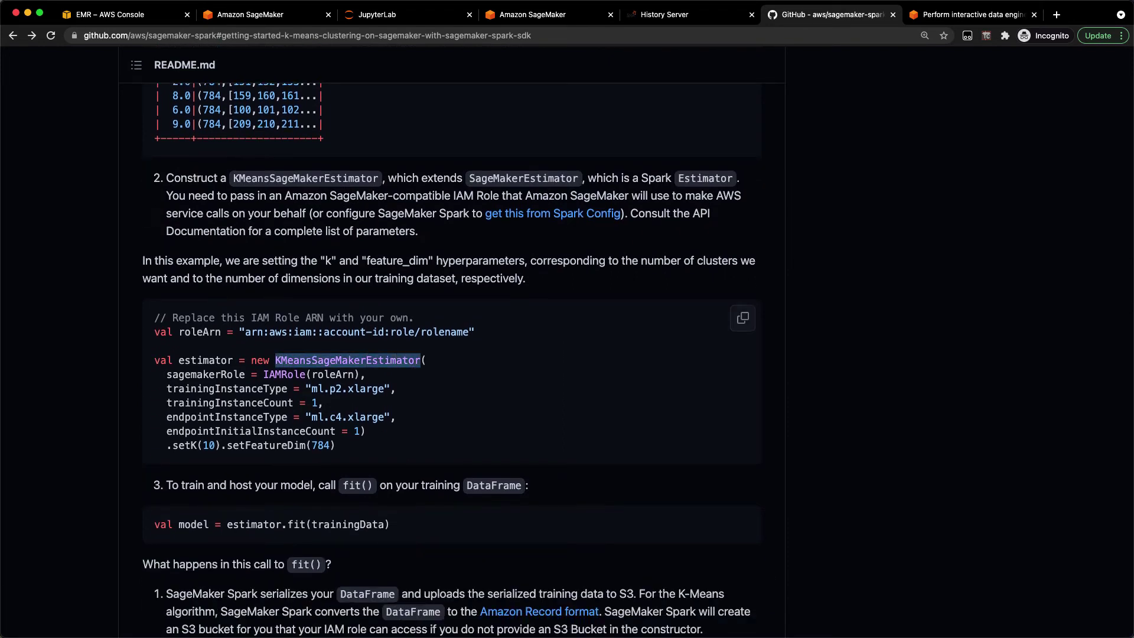
scroll(442, 354, down, 2)
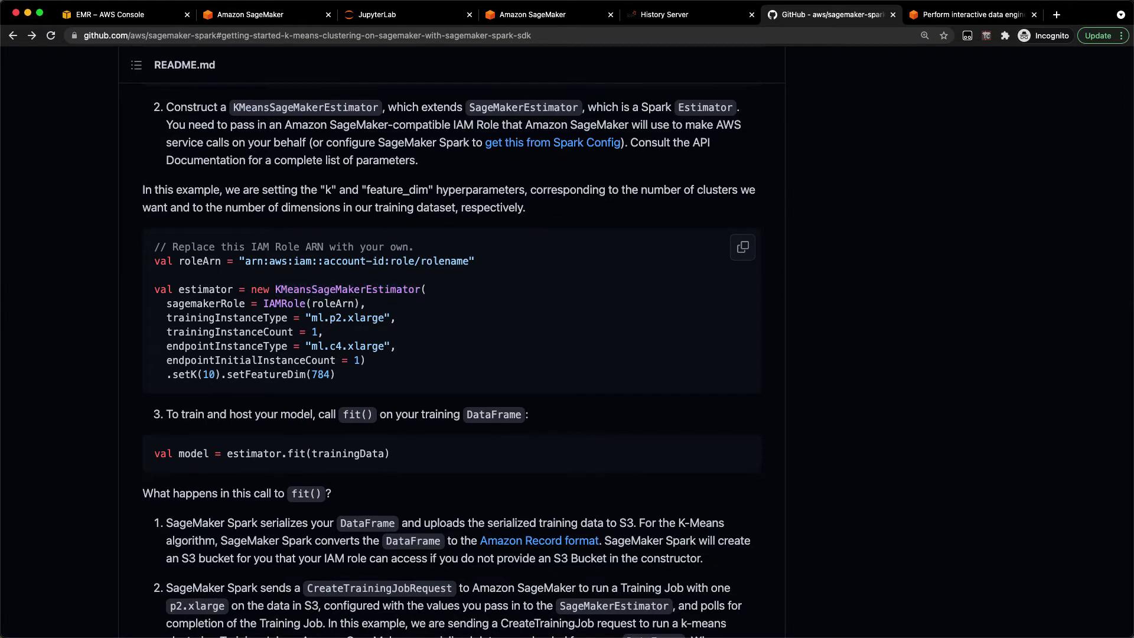
drag(239, 374, 335, 374)
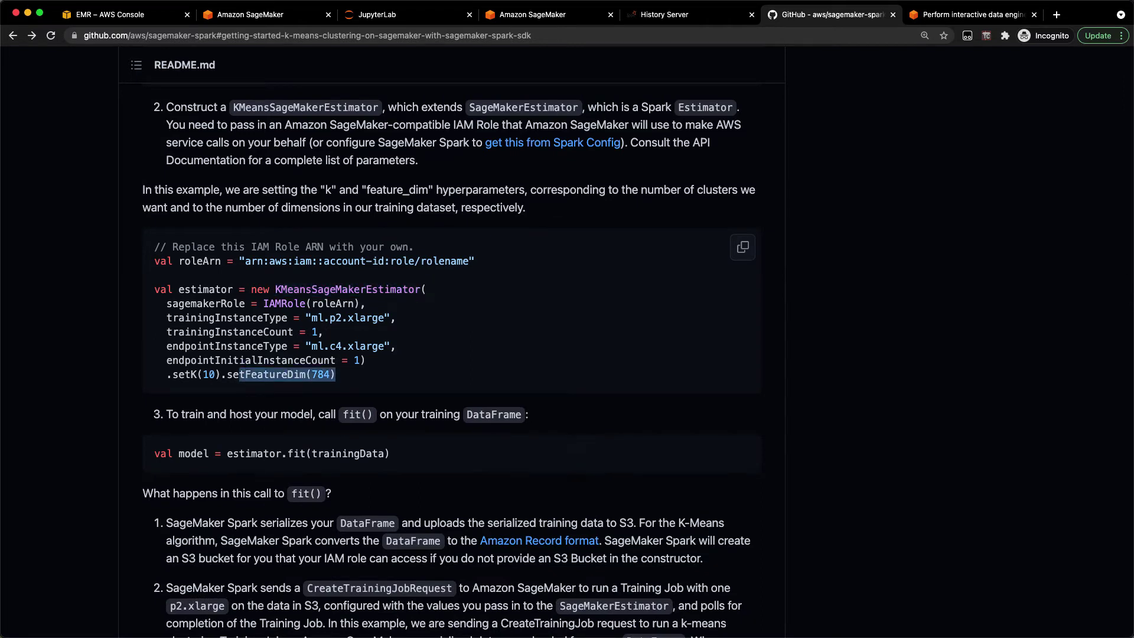
scroll(335, 374, down, 1)
scroll(335, 374, down, 1)
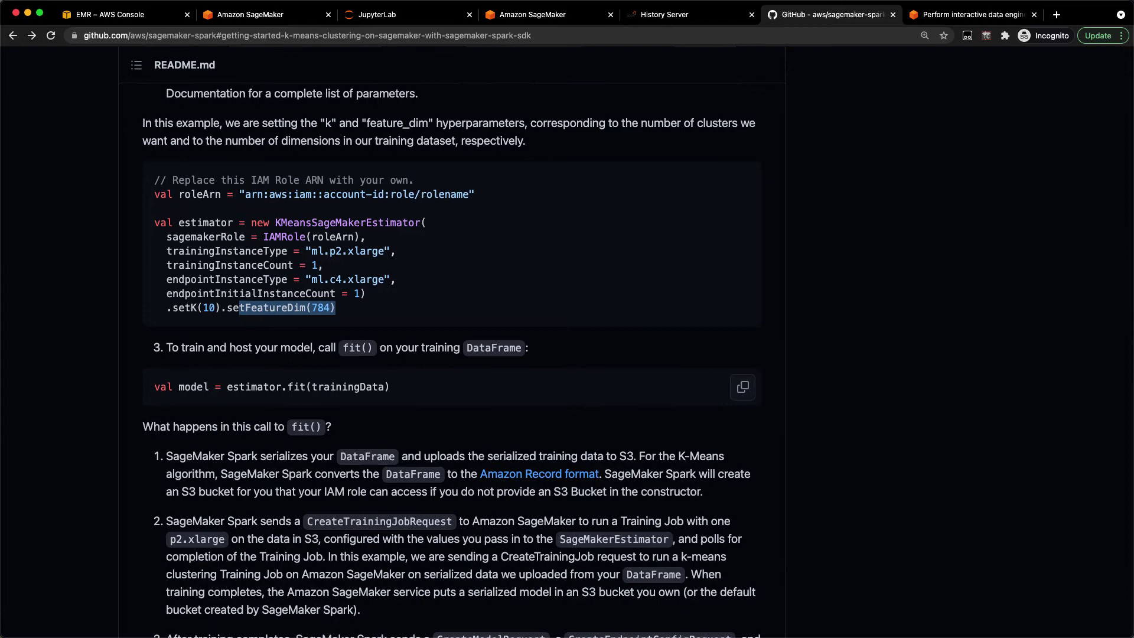
scroll(443, 355, down, 1)
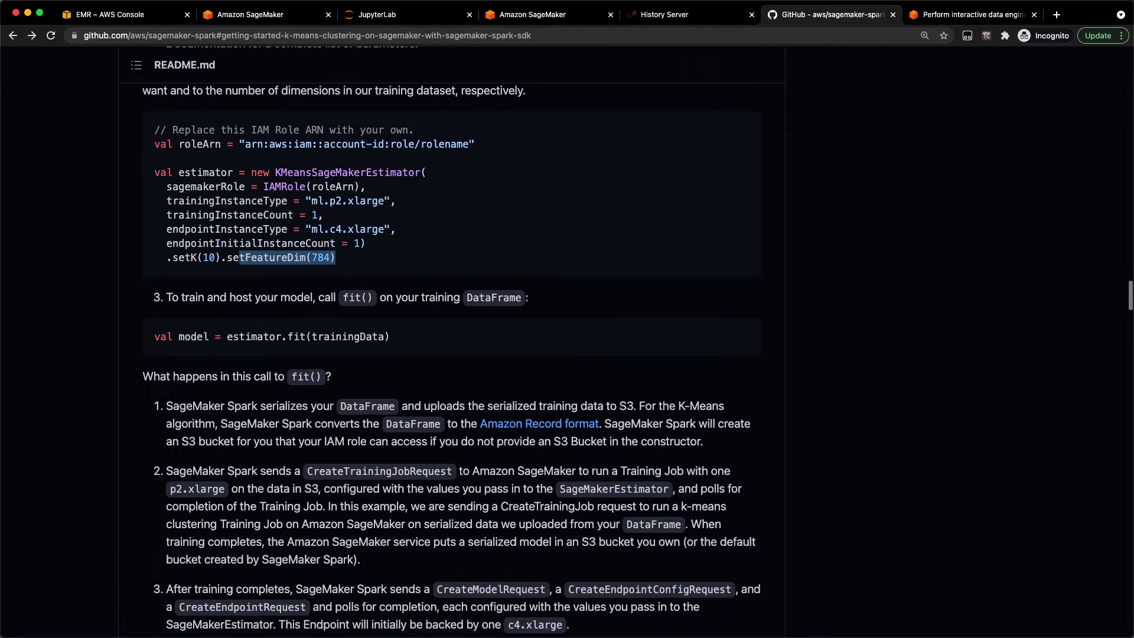
scroll(442, 354, down, 2)
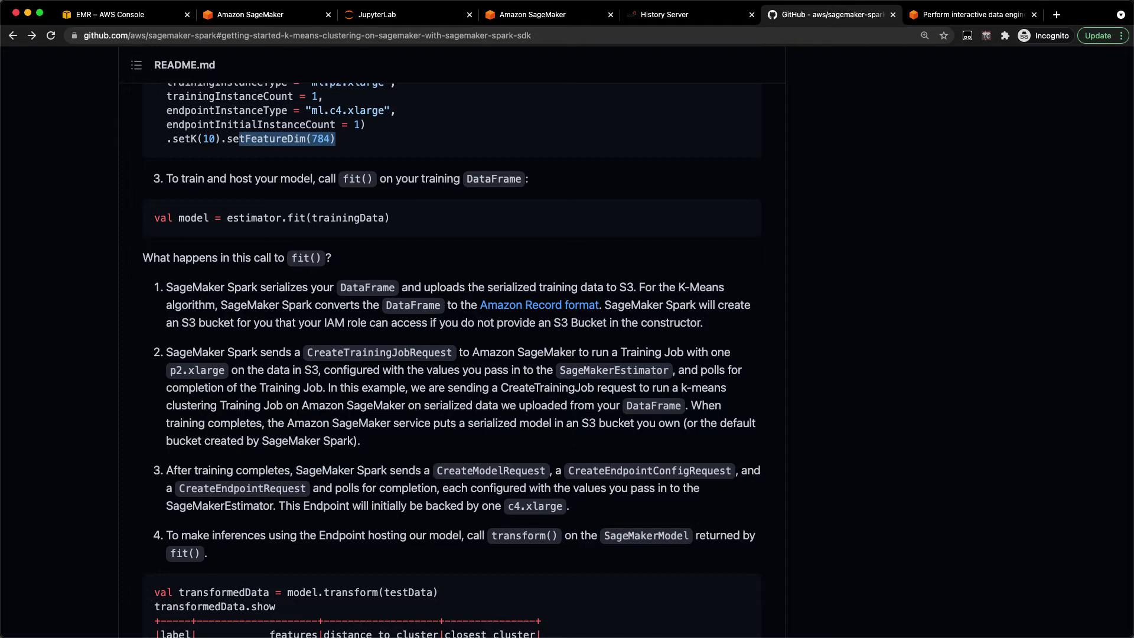
drag(307, 352, 387, 352)
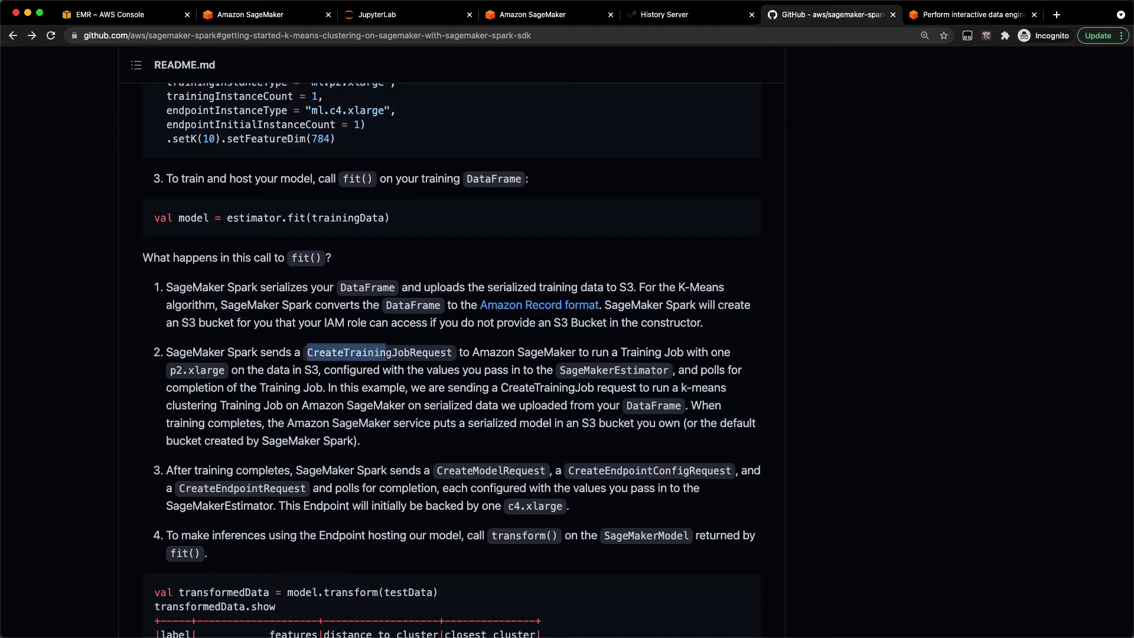
scroll(567, 354, down, 1)
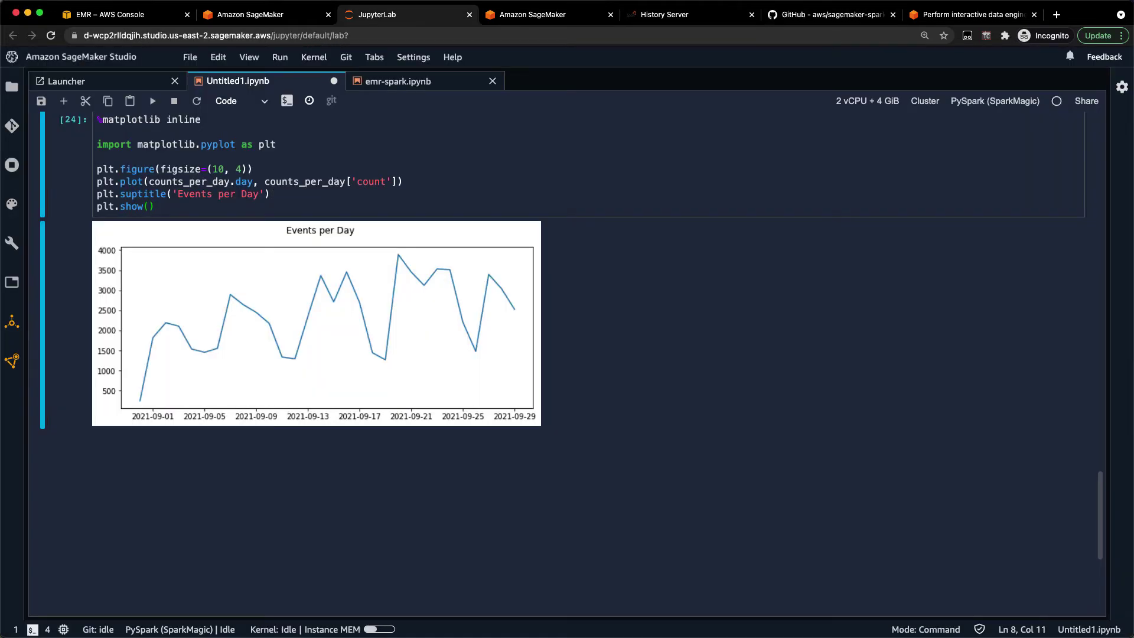
key(b)
key(Return)
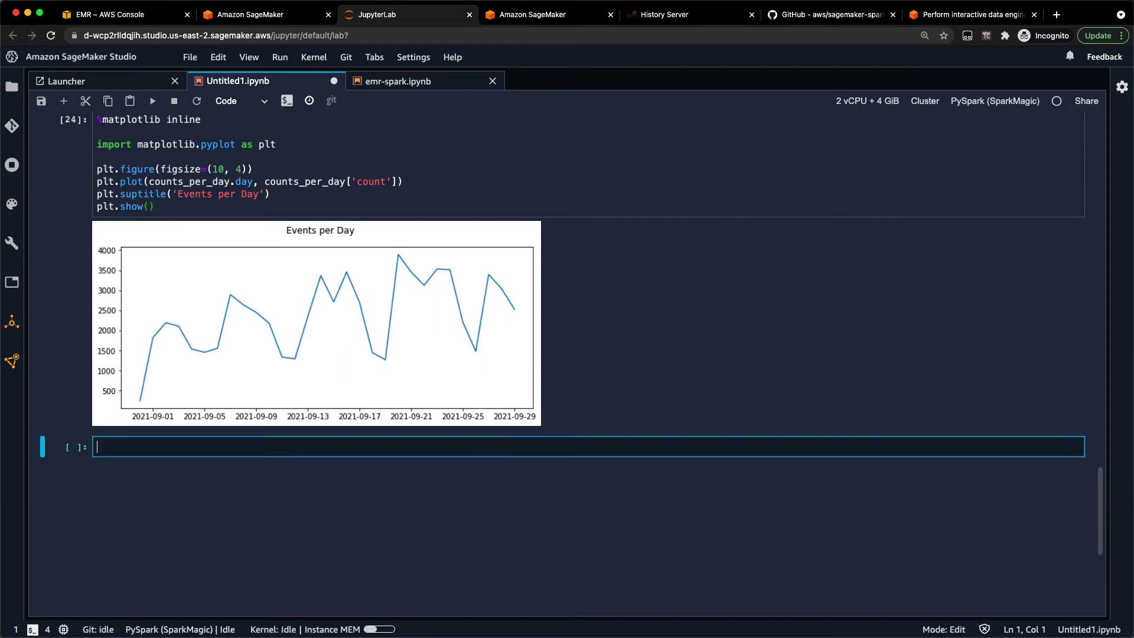
text(from pyspark.ml.feature import StringIndexer, OneHotEncoder, VectorAssembler from pyspark.ml import Pipeline   # Let's bring in userId, artist, song, and listen count per song # Maybe later we can get more complicated and bring in "gender", "level", "location" dfModel = df \     .select("userId", "artist", "song") \     .where(df.song != "null").groupBy("userId", "artist", "song").count()  # StringIndexer on the song column which has categorical value song_indexer = StringIndexer(     inputCols=["artist", "song"],     outputCols=["index_artist", "indexed_song"])  # one-hot-encoding to help categorize features song_encoder = OneHotEncoder(     inputCols=["index_artist", "indexed_song"],     outputCols=["artist_vec", "song_vec"])  # vector-assembler will bring all the features to a 1D vector for us to save easily into S3 assembler = VectorAssembler(     inputCols=[         "artist_vec",         "song_vec",         "count",     ],     outputCol="features", )  # The pipeline comprises of the steps added above pipeline = Pipeline(stages=[song_indexer, song_encoder, assembler])  # This step trains the feature transformers model = pipeline.fit(dfModel)  # This step transforms the dataset with information obtained from the previous fit transformed_total_df = model.transform(dfModel)  transformed_total_df.show())
key(ctrl+Return)
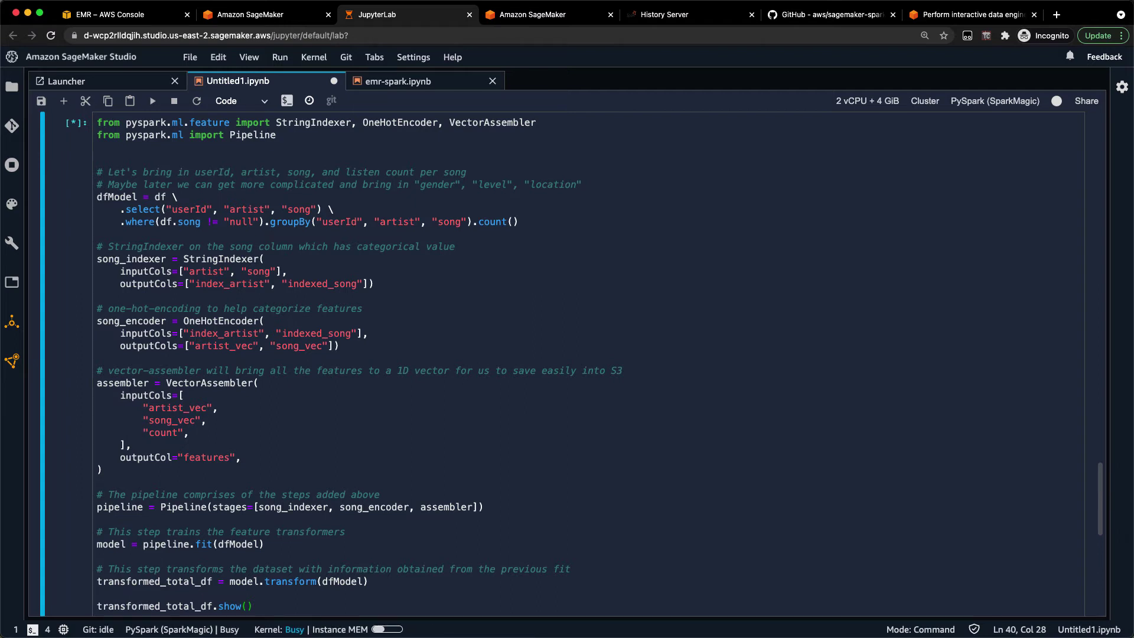
click(203, 209)
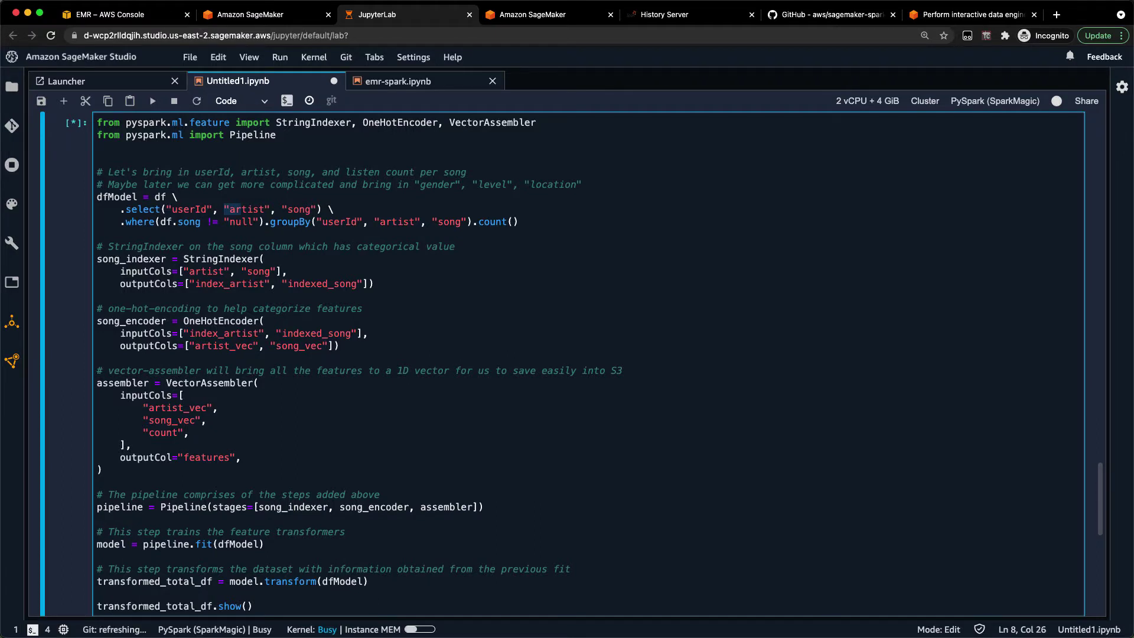
drag(223, 209, 317, 210)
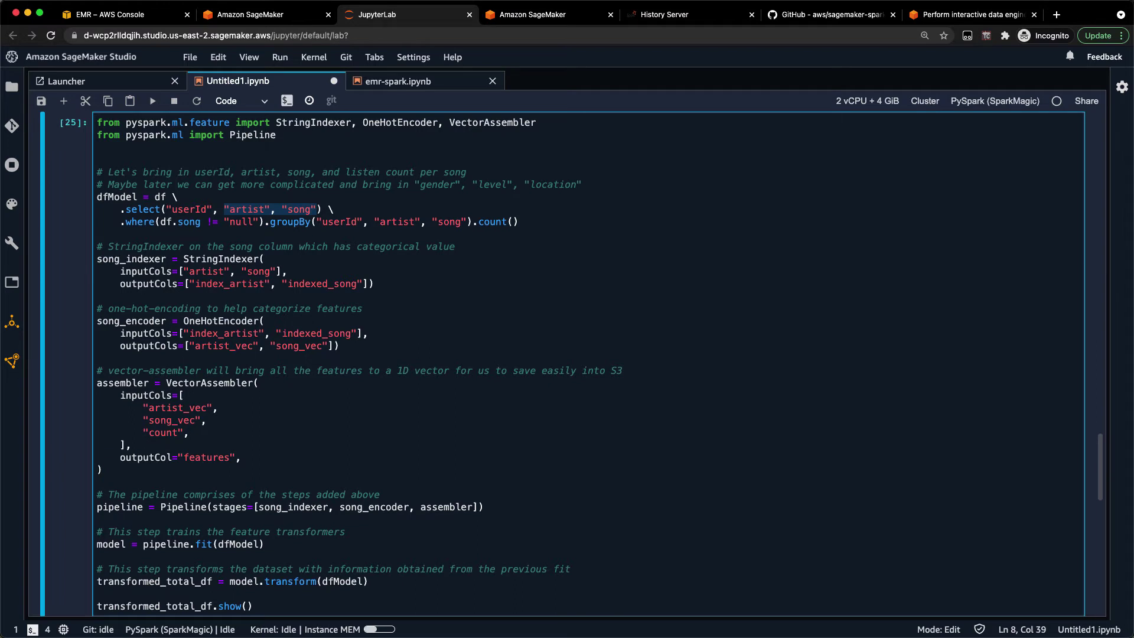
key(ctrl+s)
scroll(567, 355, down, 1)
scroll(567, 354, down, 3)
scroll(567, 355, down, 1)
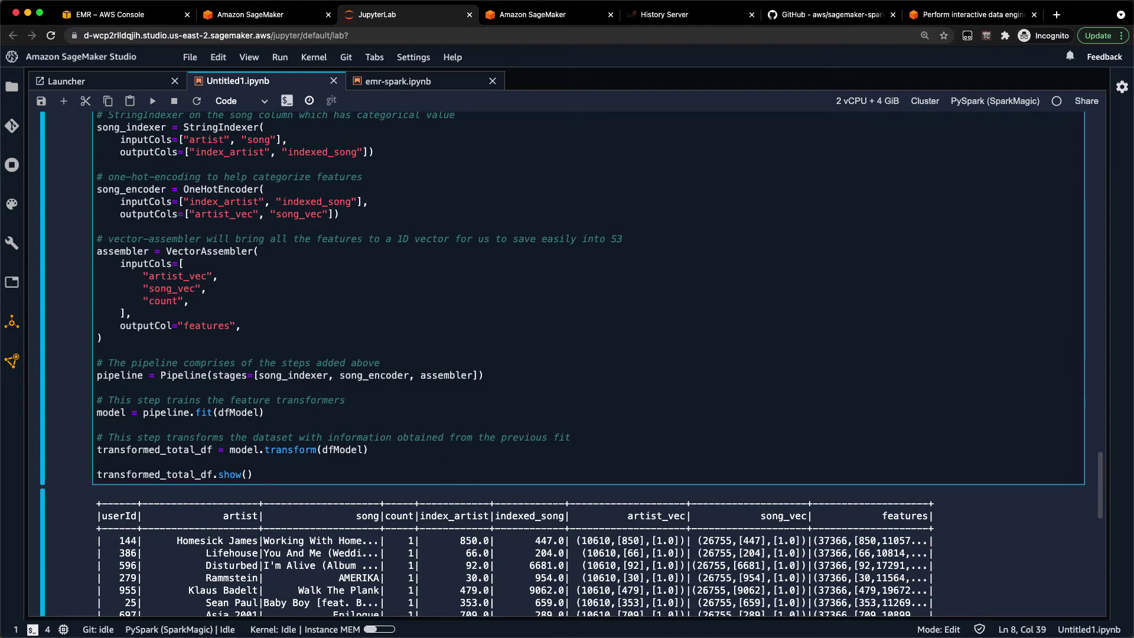
click(148, 276)
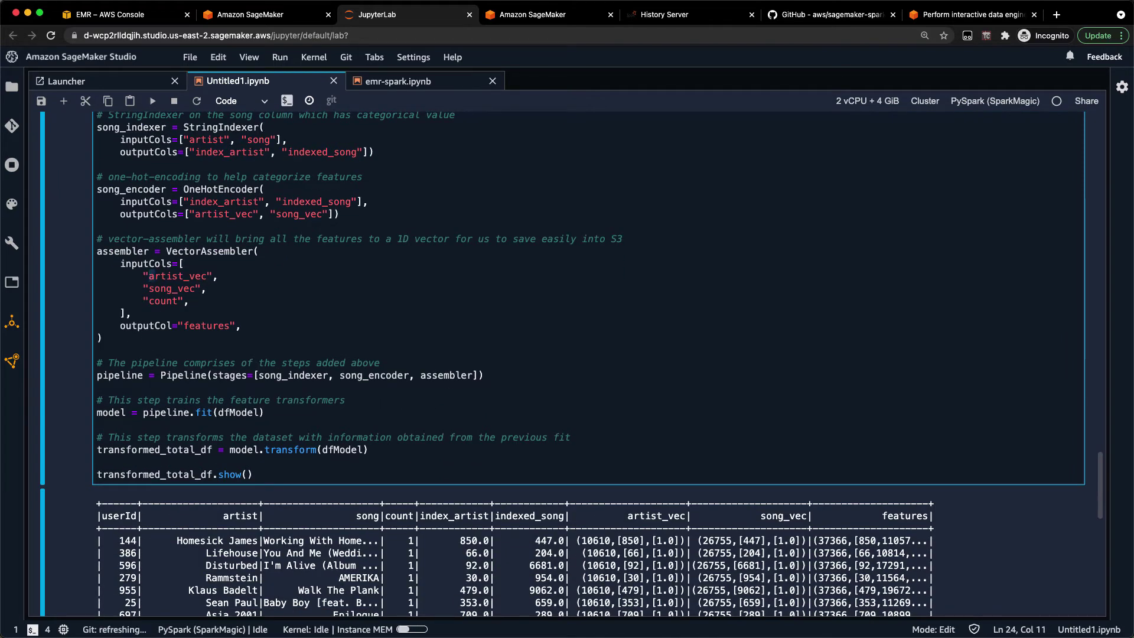
scroll(567, 354, down, 1)
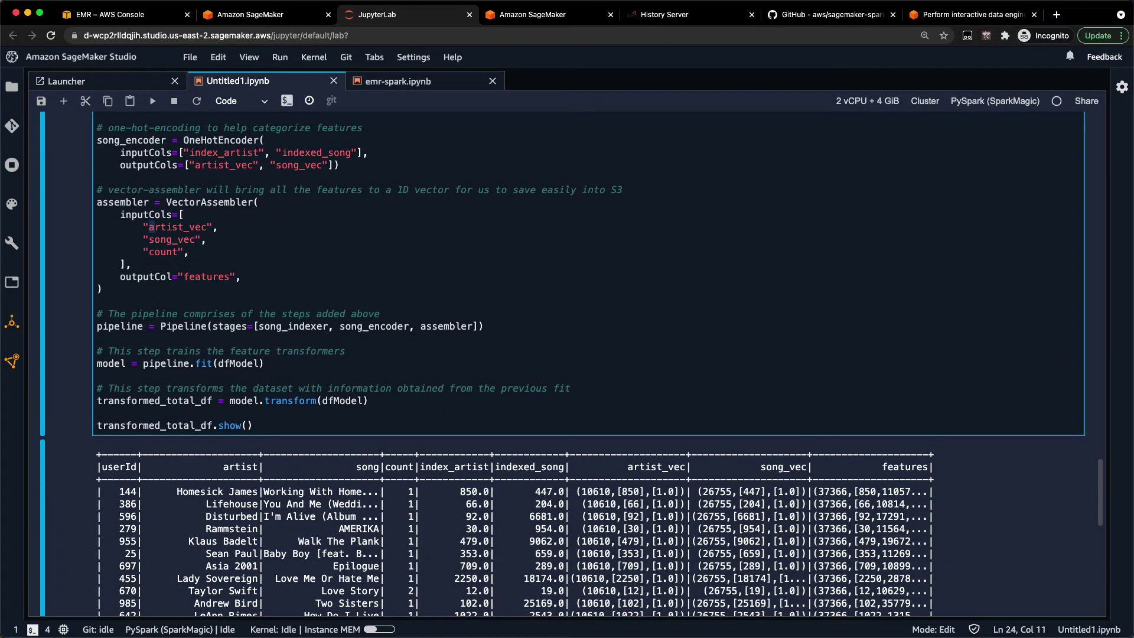
scroll(568, 355, down, 2)
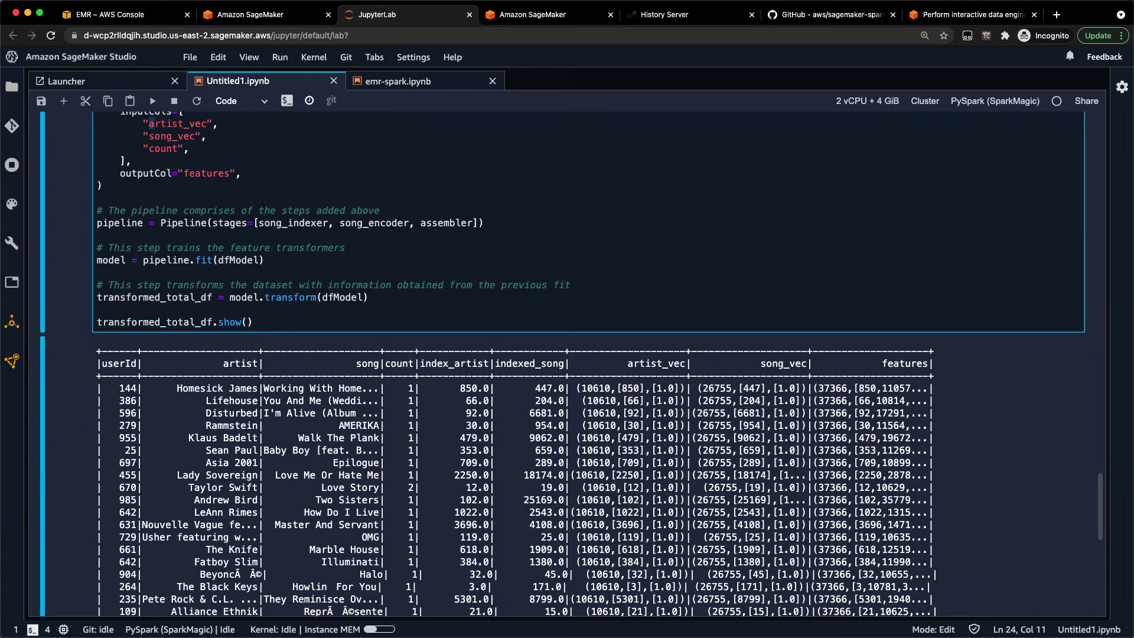
drag(103, 364, 379, 363)
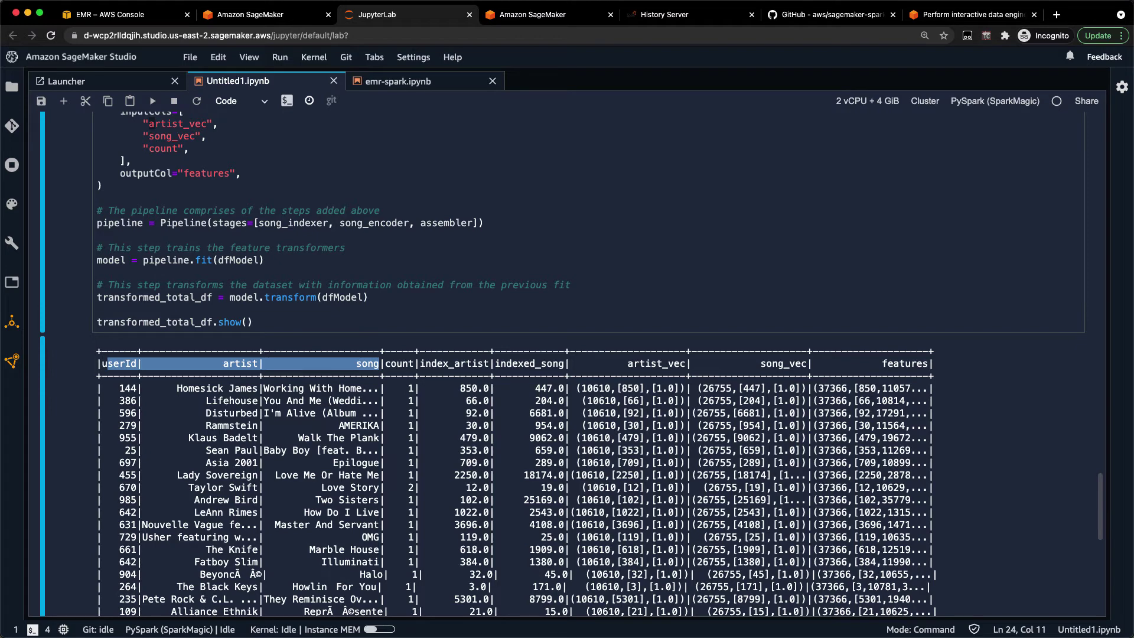
scroll(571, 376, down, 1)
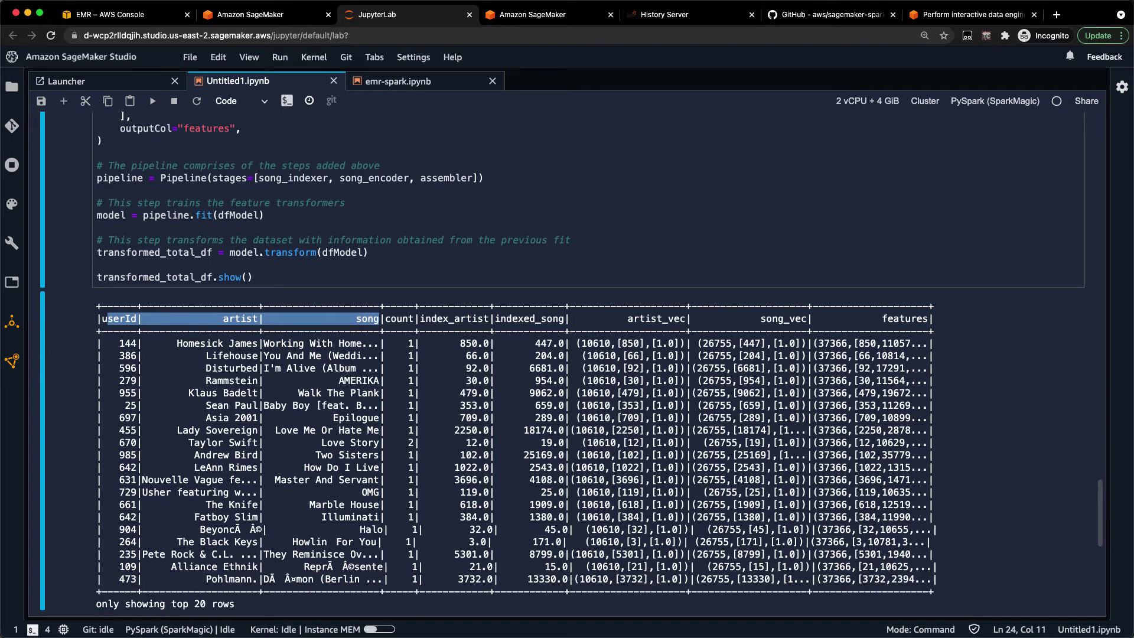
drag(878, 318, 927, 318)
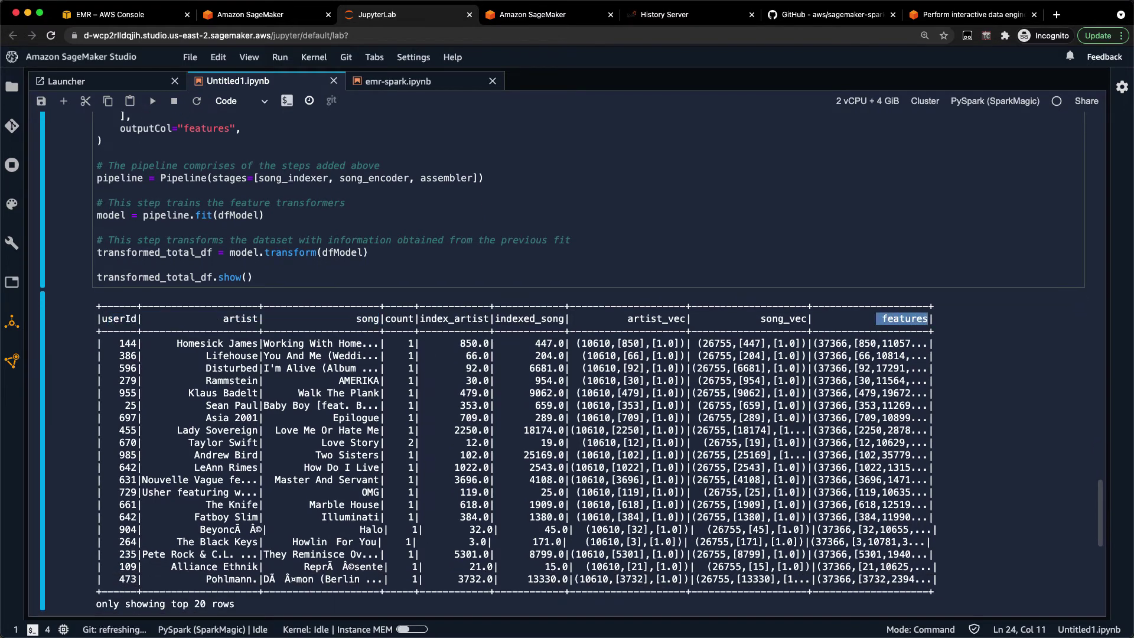
drag(817, 343, 848, 343)
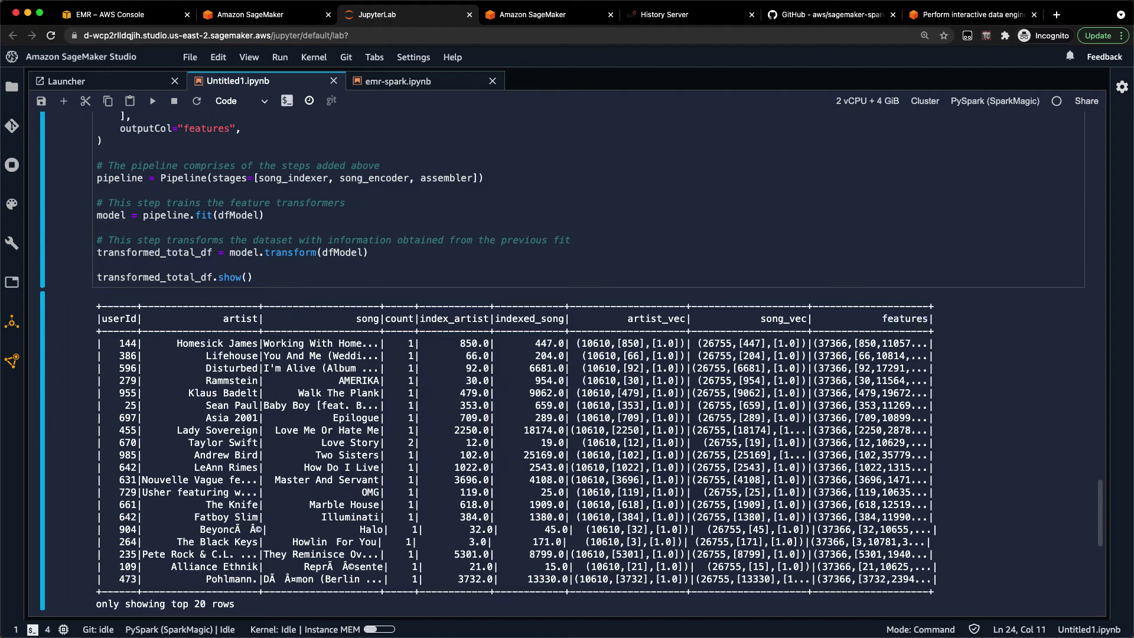
scroll(847, 343, down, 1)
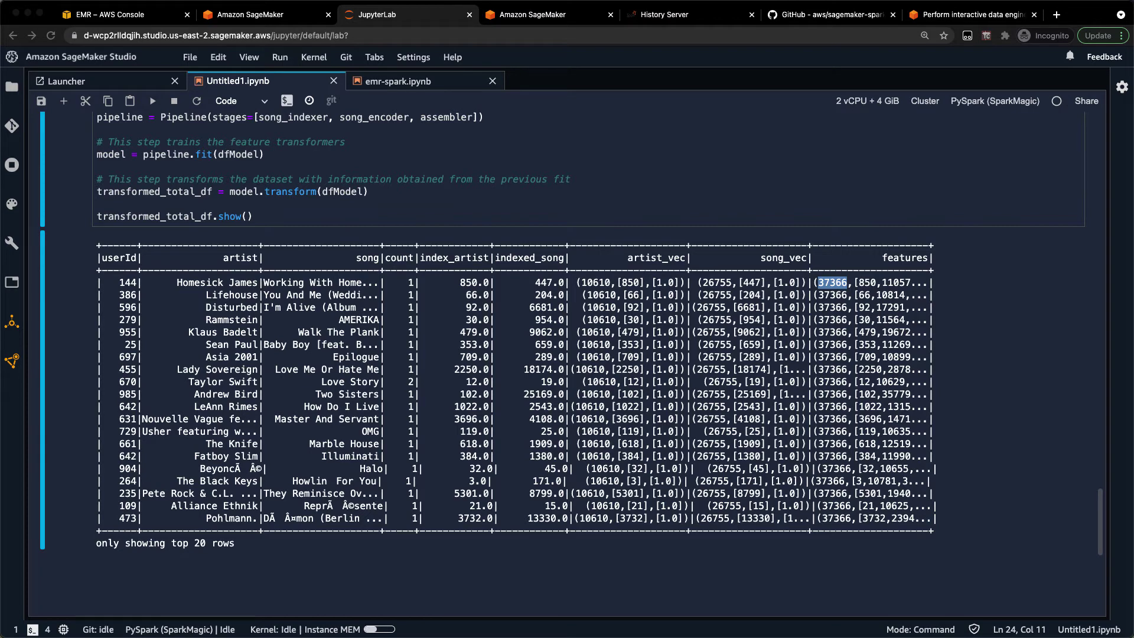
Run a %%local cell fetching the SageMaker execution role with boto3 and get_execution_role.
key(b)
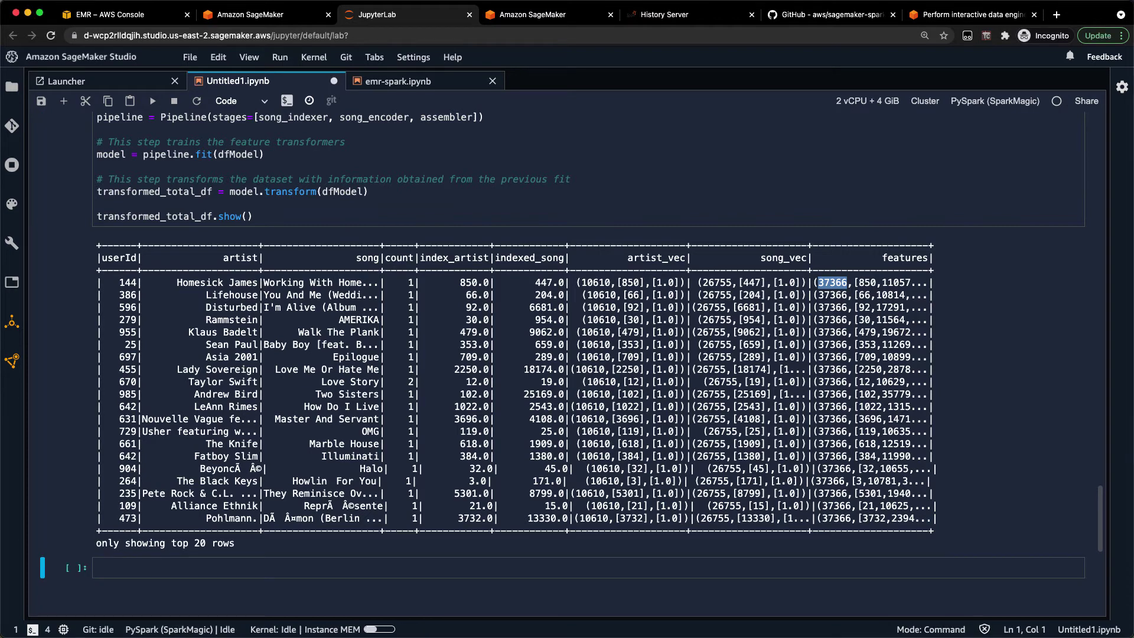
key(Return)
text(%%local  import boto3 import sagemaker  sess = boto3.Session() region_name = sess.region_name role = sagemaker.get_execution_role())
key(ctrl+Return)
scroll(566, 354, down, 3)
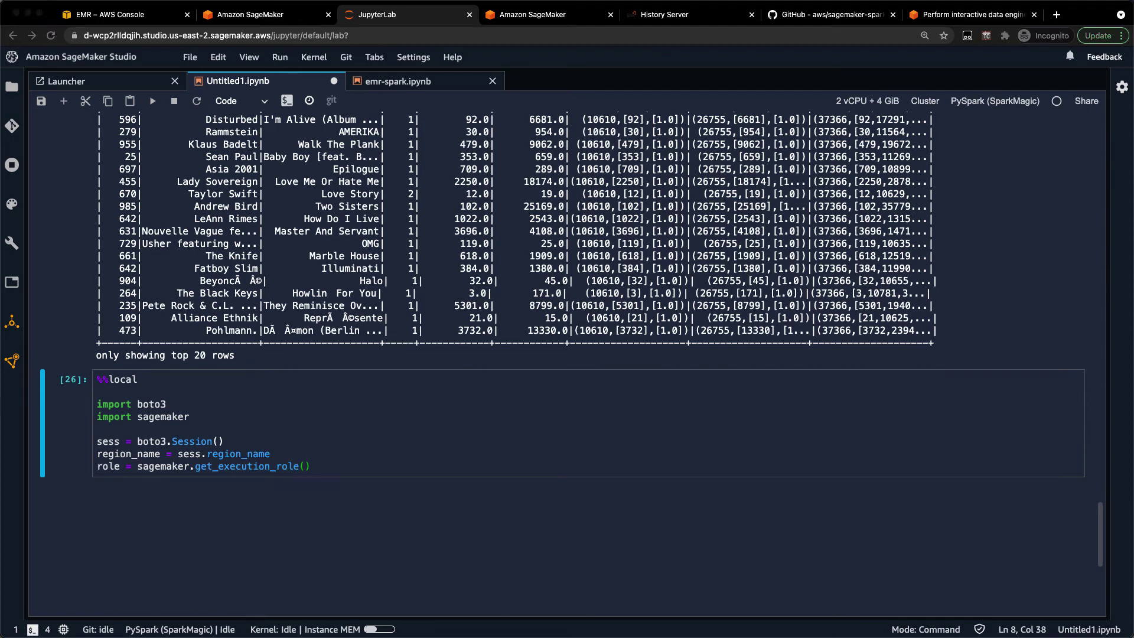
Pass role to the Spark kernel with %%send_to_spark -i role -t str -n role.
key(b)
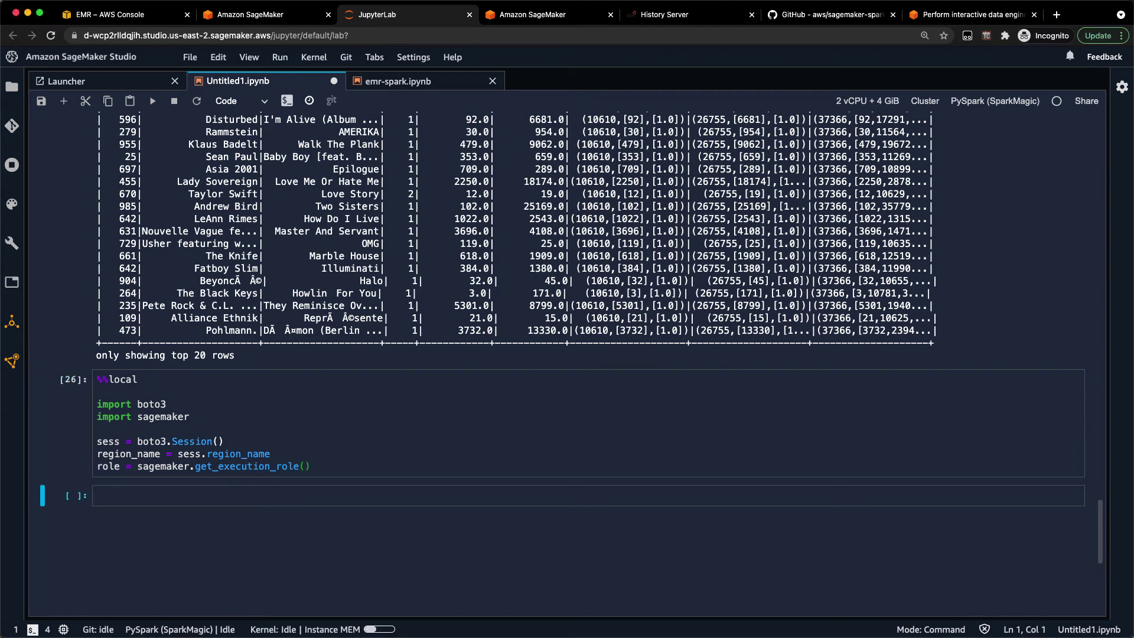
key(Return)
text(%%send_to_spark -i role -t str -n role)
key(ctrl+Return)
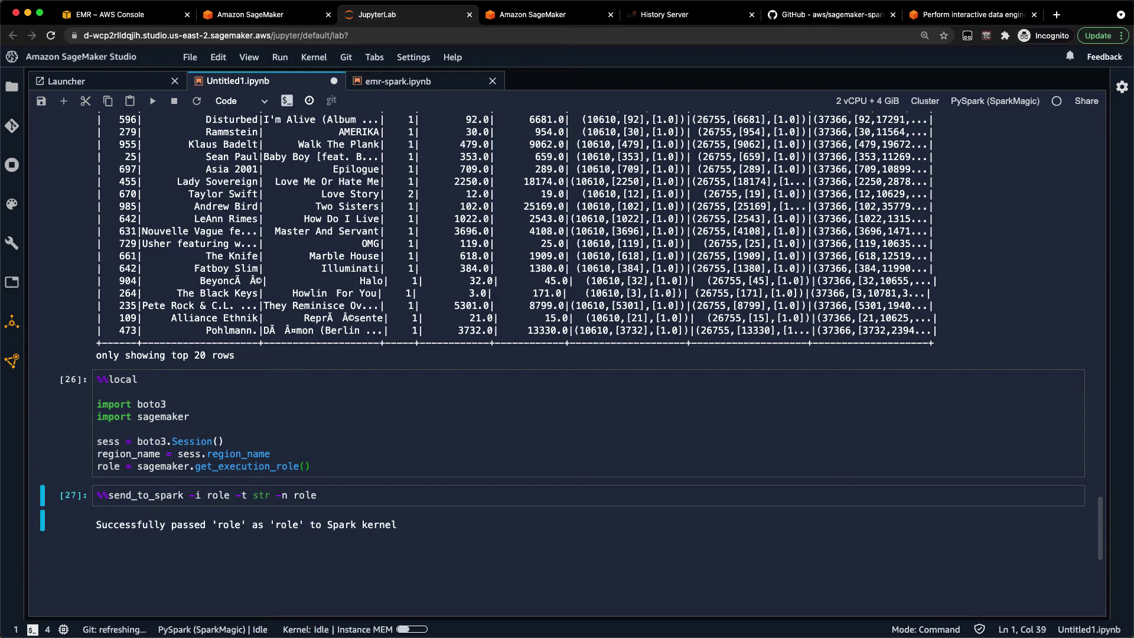
scroll(567, 354, down, 1)
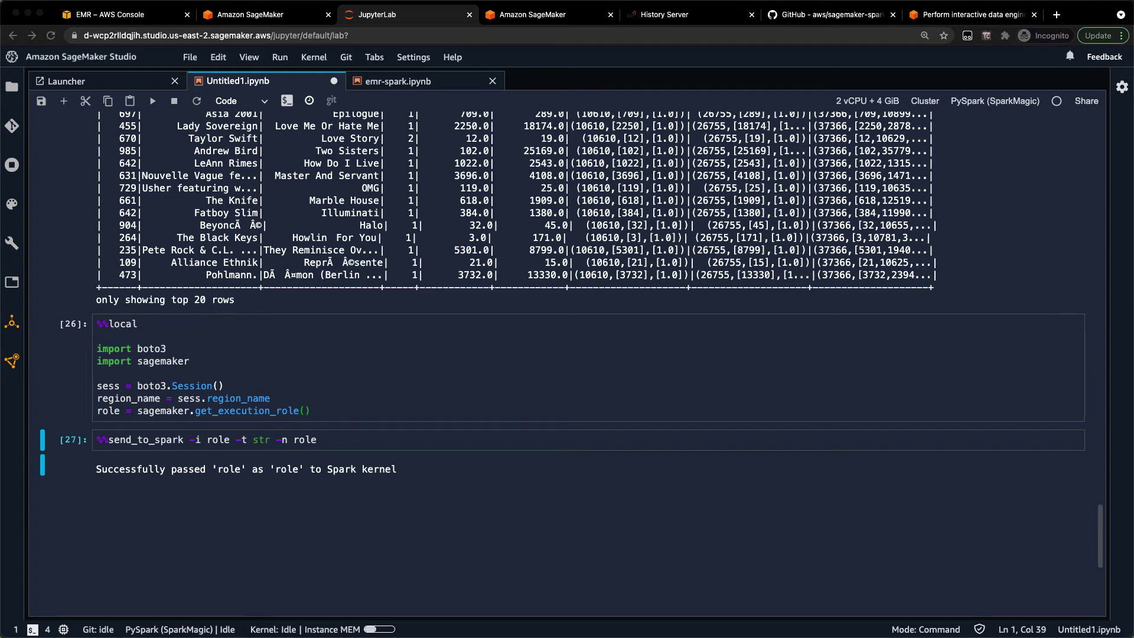
Run the training cell: 80-20 randomSplit, KMeansSageMakerEstimator with setK 60 and feature dimension 37366.
key(b)
key(Return)
text(from sagemaker_pyspark import IAMRole from sagemaker_pyspark.algorithms import KMeansSageMakerEstimator  # Split the overall dataset into 80-20 training and validation (train_df, validation_df) = transformed_total_df.randomSplit([0.8, 0.2])  kmeans_estimator = KMeansSageMakerEstimator(     trainingInstanceType="ml.m4.xlarge",     trainingInstanceCount=1,     endpointInstanceType="ml.m4.xlarge",     endpointInitialInstanceCount=1,     sagemakerRole=IAMRole(role))  # We have 947 users, let's try to break them up into 60 clusters kmeans_estimator.setK(60) kmeans_estimator.setFeatureDim(37366)  # This spins up an endpoint for us to use kmeans_model = kmeans_estimator.fit(train_df.select("userId", "features")))
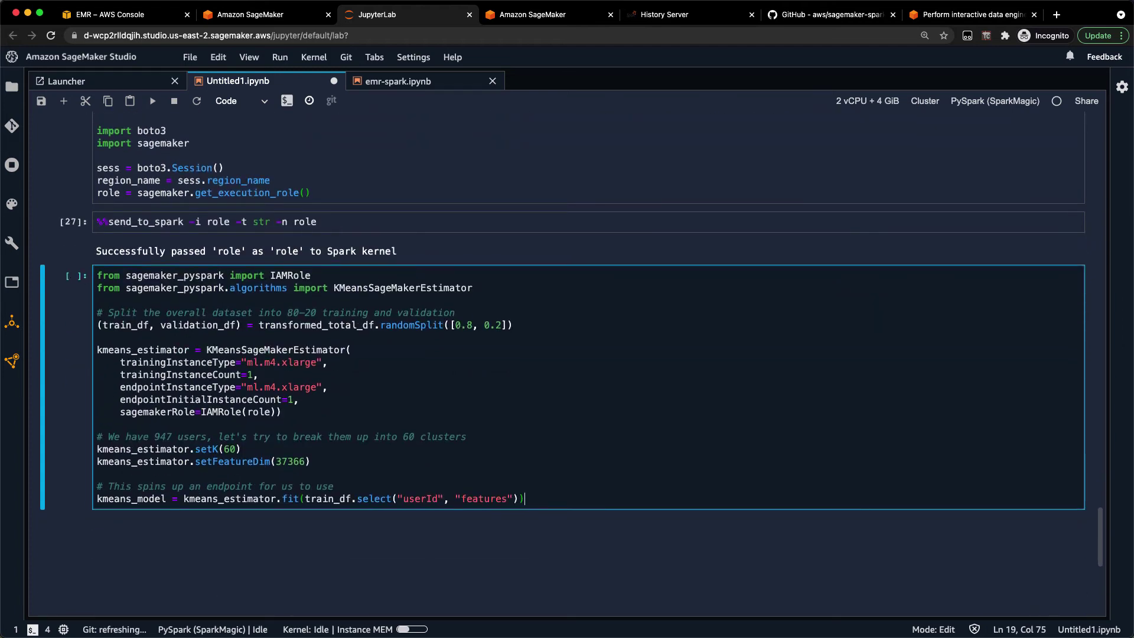
drag(258, 325, 512, 325)
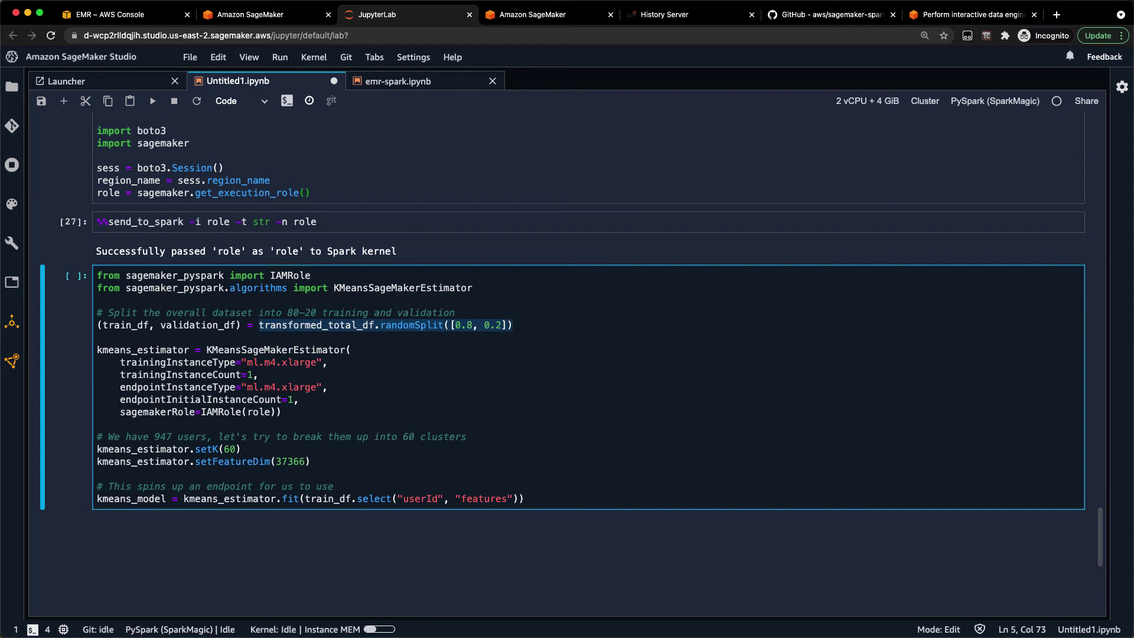
drag(195, 449, 241, 449)
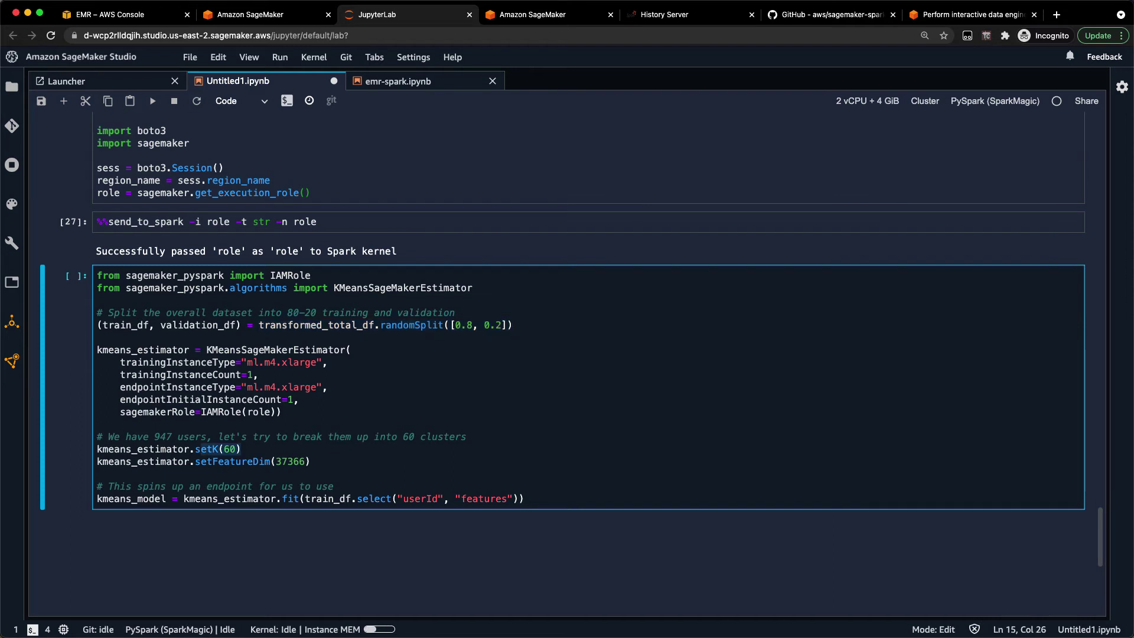
click(288, 461)
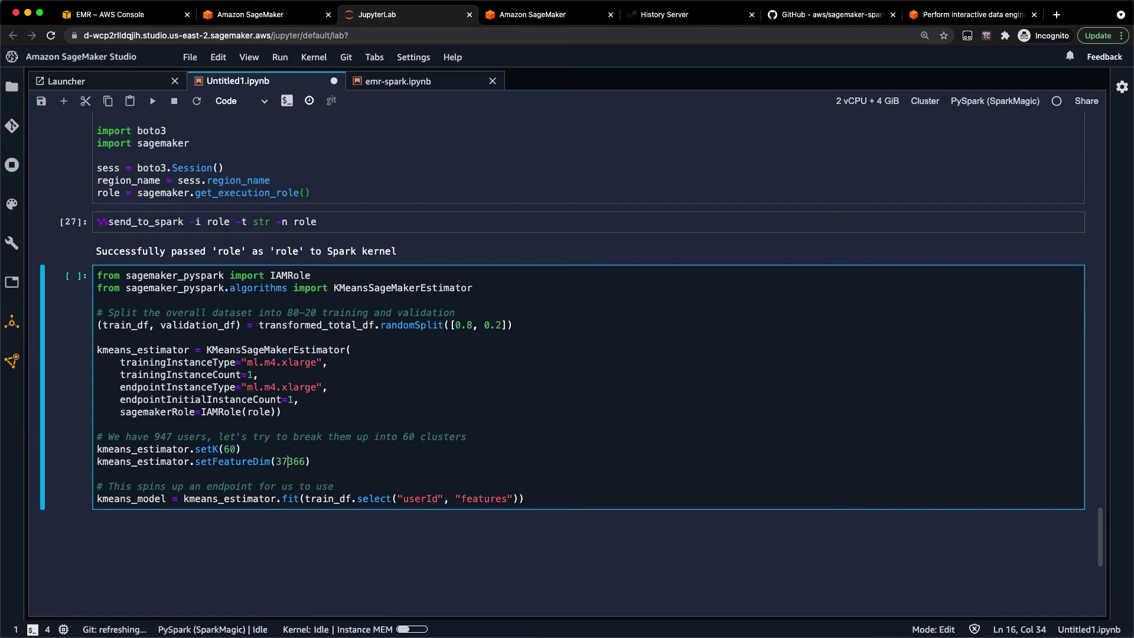
drag(403, 498, 438, 499)
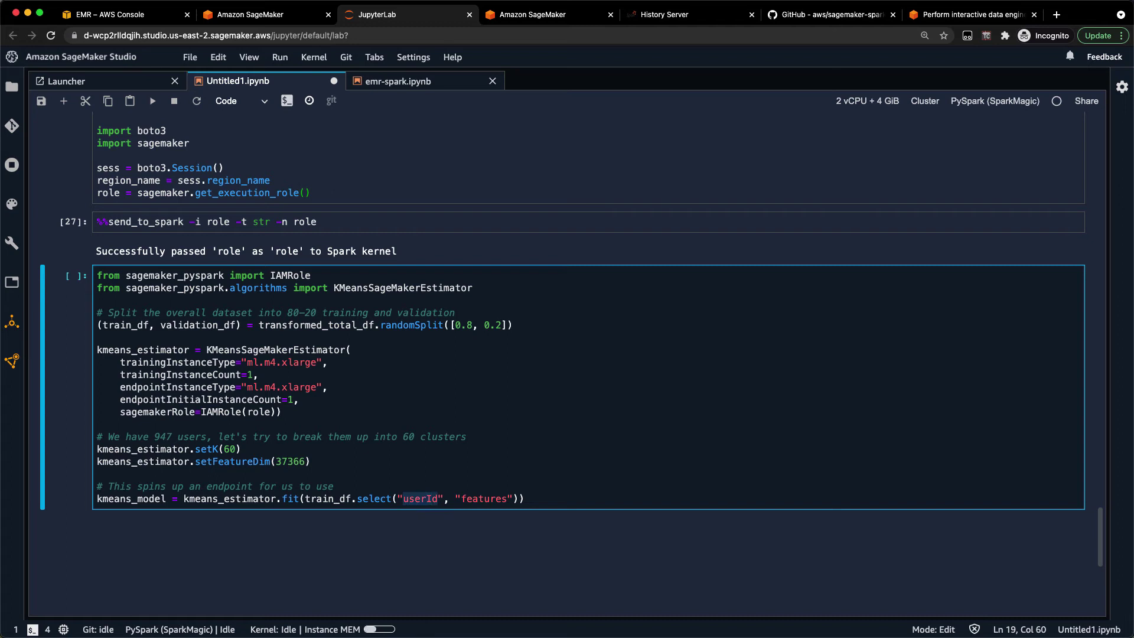
key(End)
key(shift+Return)
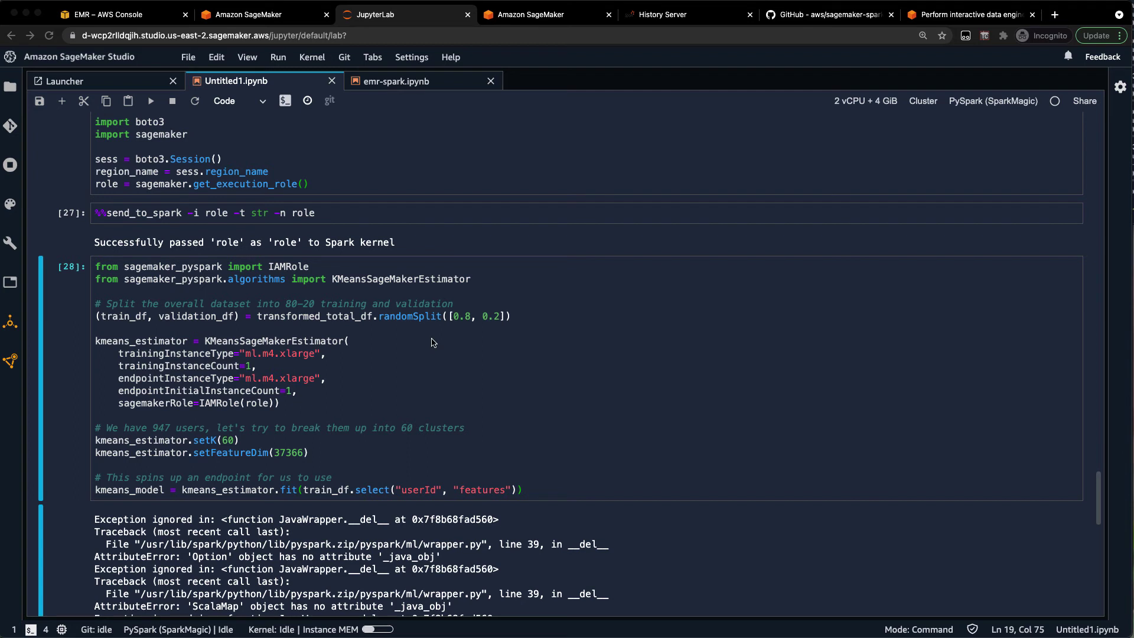
scroll(433, 343, down, 1)
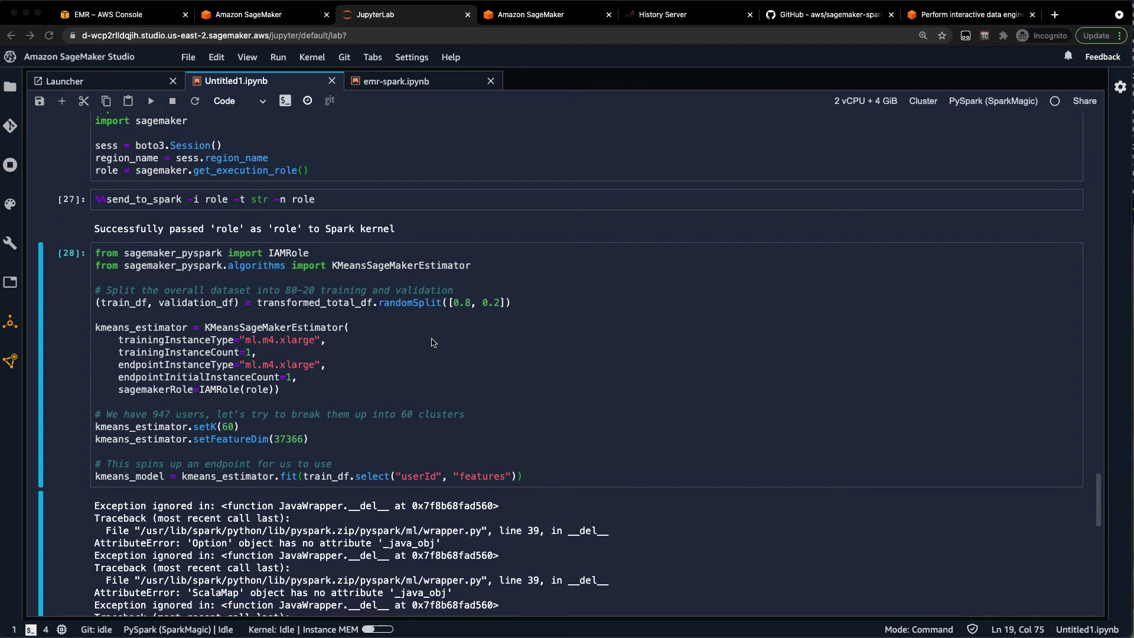
scroll(432, 343, down, 5)
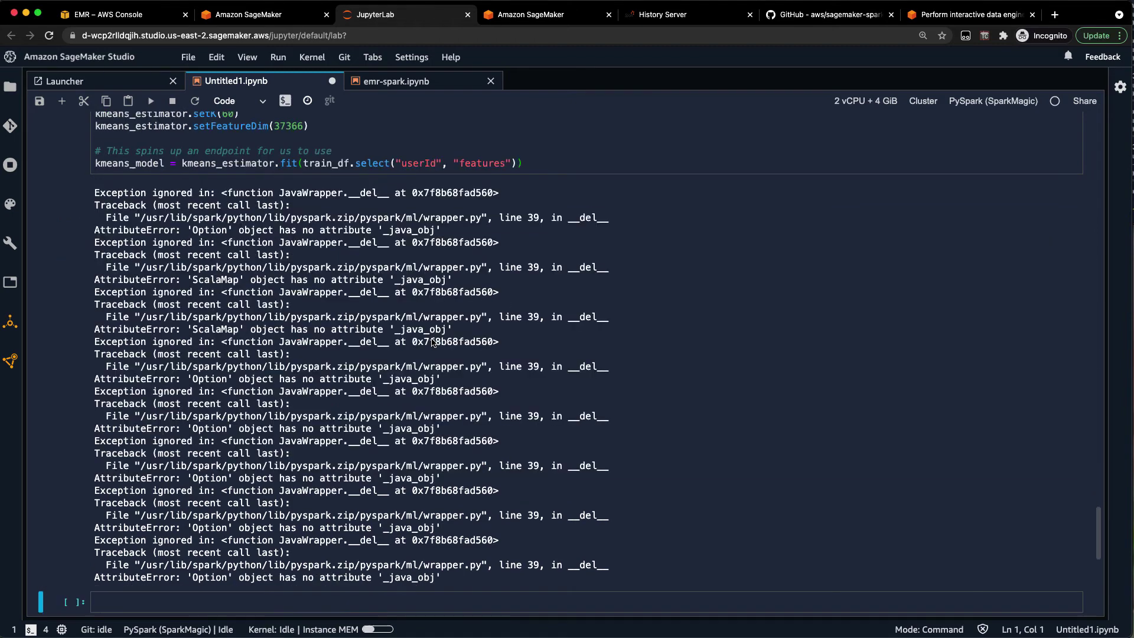
Run kmeans_model.transform on validation userId and features, show 20 rows, then add a cell.
click(228, 603)
scroll(226, 603, down, 2)
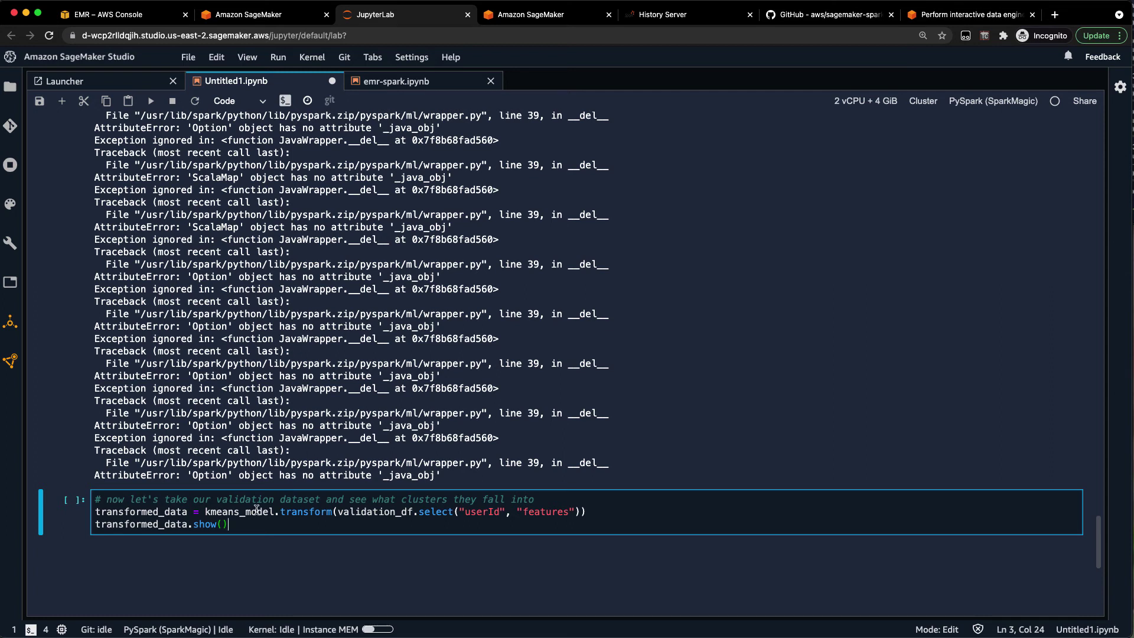
key(ctrl+Return)
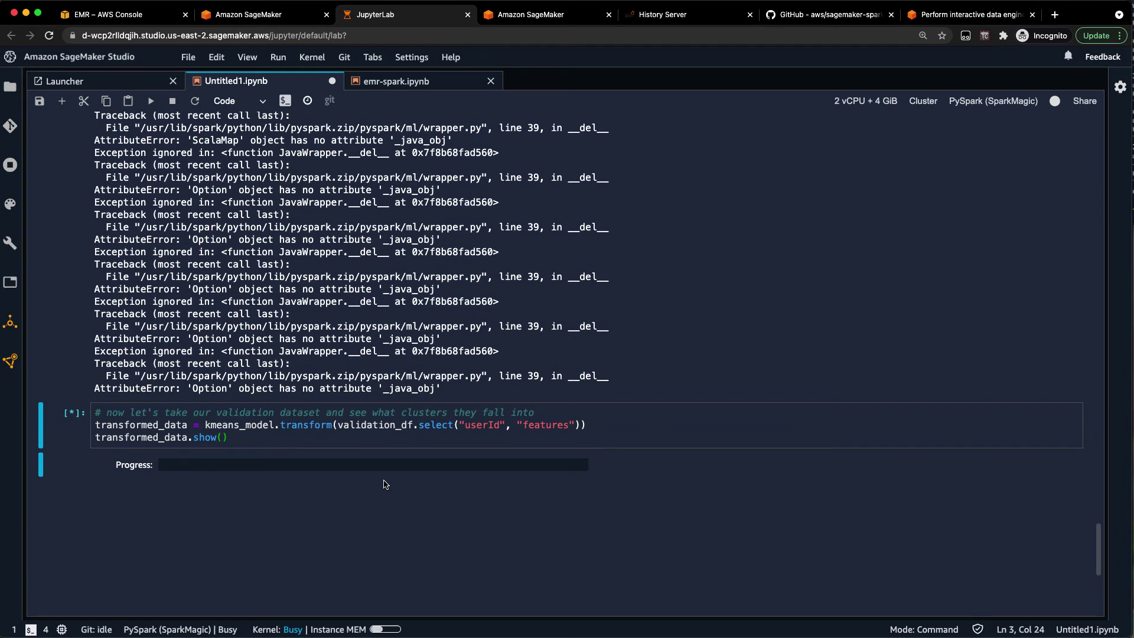
scroll(383, 483, down, 3)
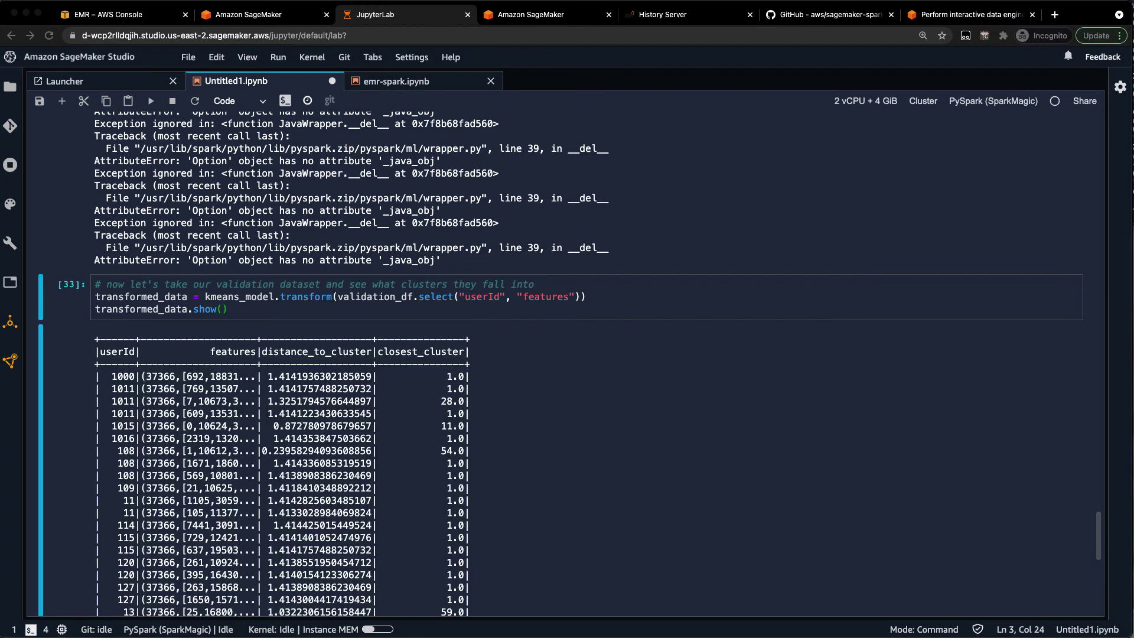
scroll(219, 363, down, 2)
scroll(218, 363, down, 1)
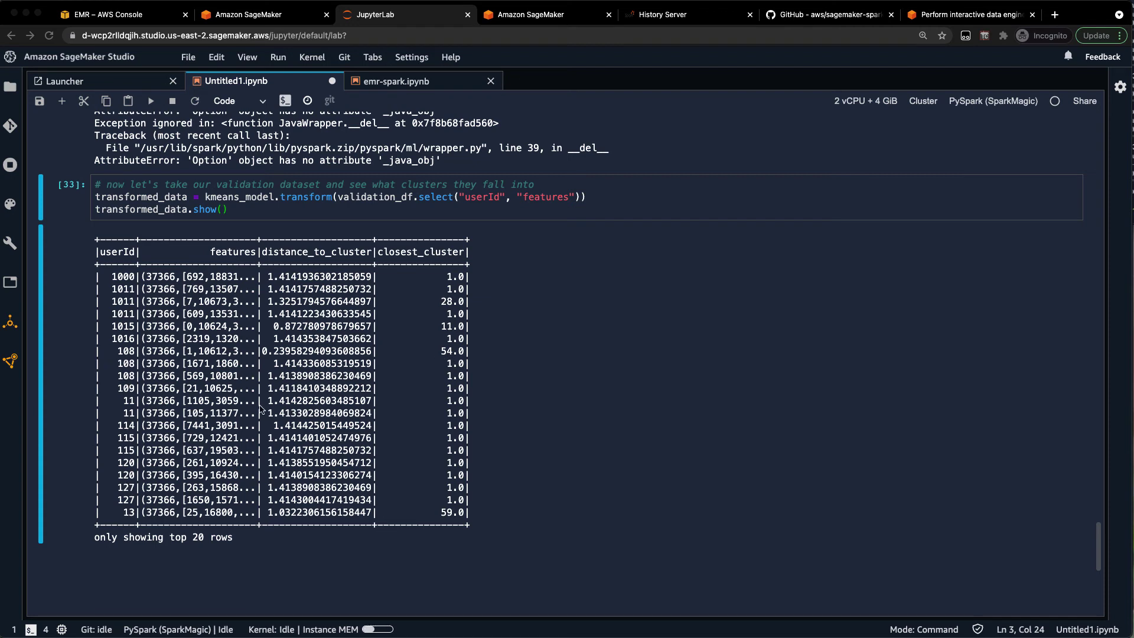
key(b)
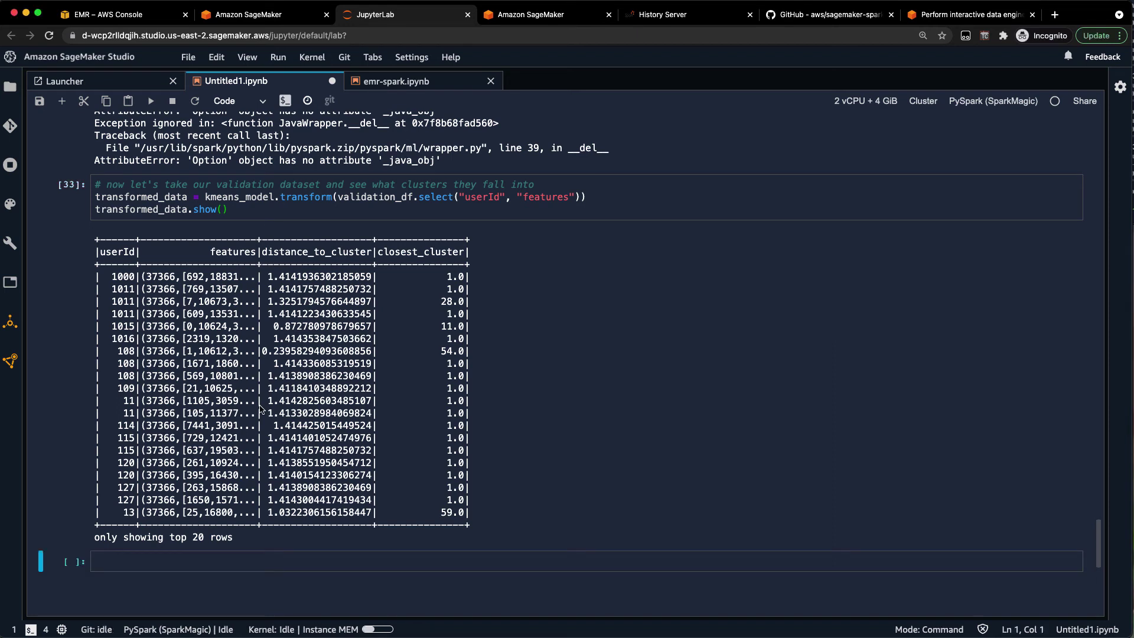
Show validation user counts per closest_cluster, sorted ascending, listing up to 50 clusters.
click(189, 567)
text(transformed_data.groupBy("closest_cluster").count().sort("count").show(50))
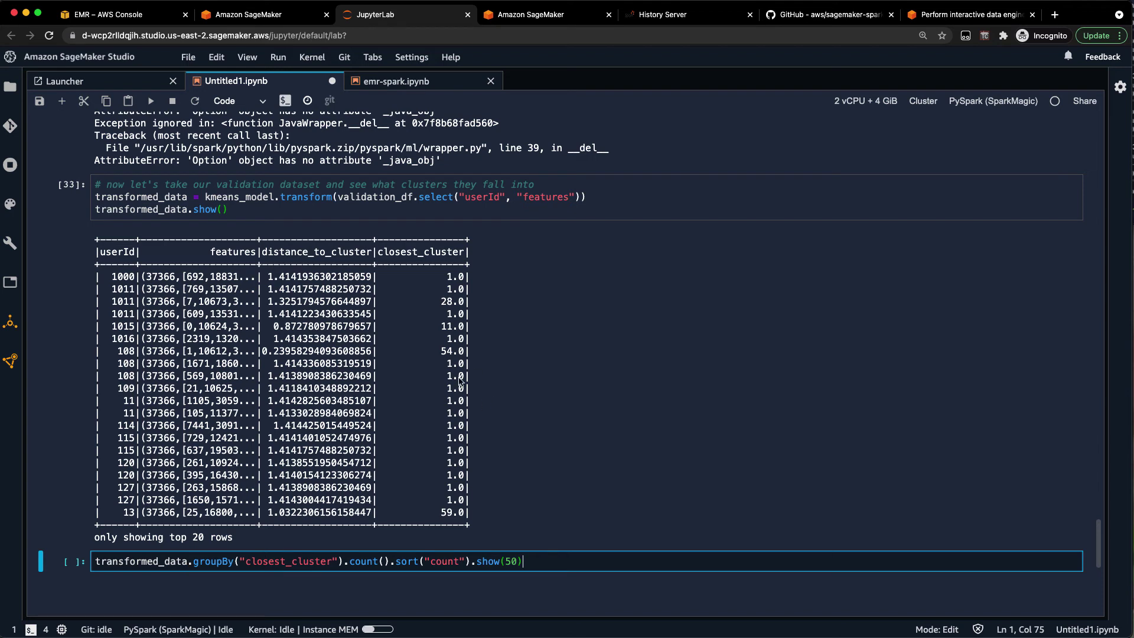
key(shift+Return)
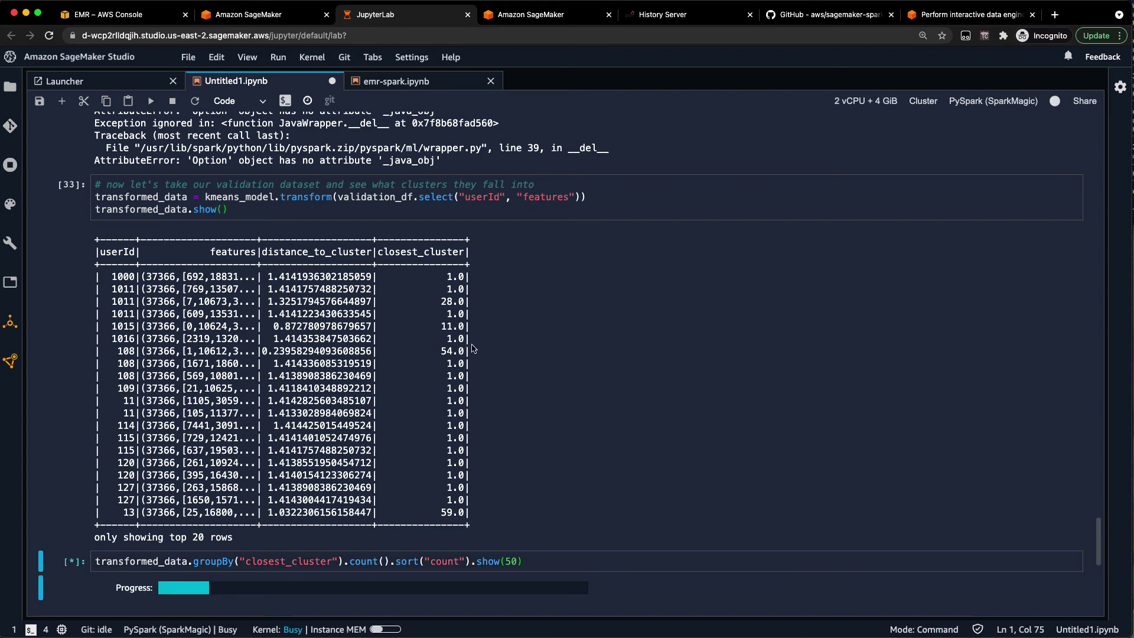
scroll(461, 362, down, 2)
scroll(460, 362, down, 2)
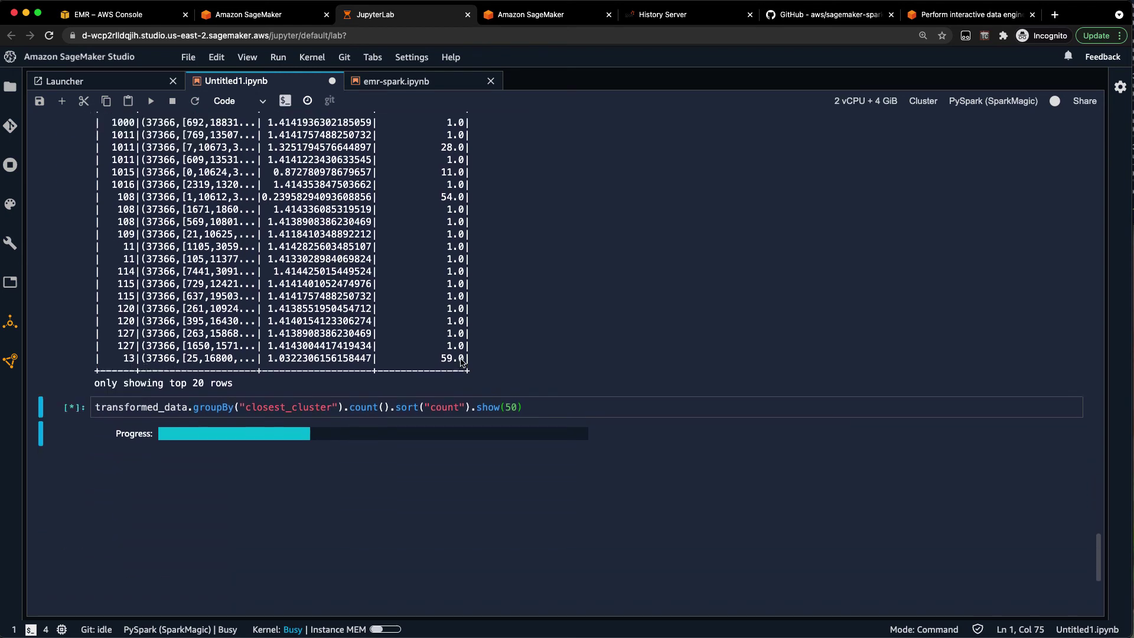
scroll(461, 362, down, 2)
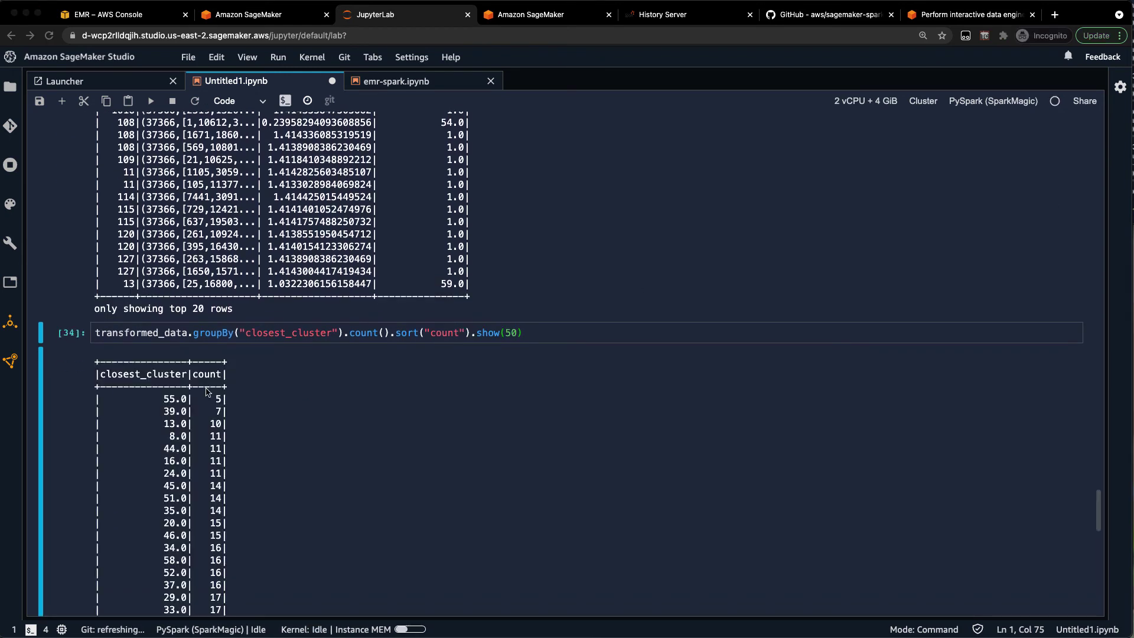
scroll(461, 361, down, 3)
scroll(189, 280, down, 1)
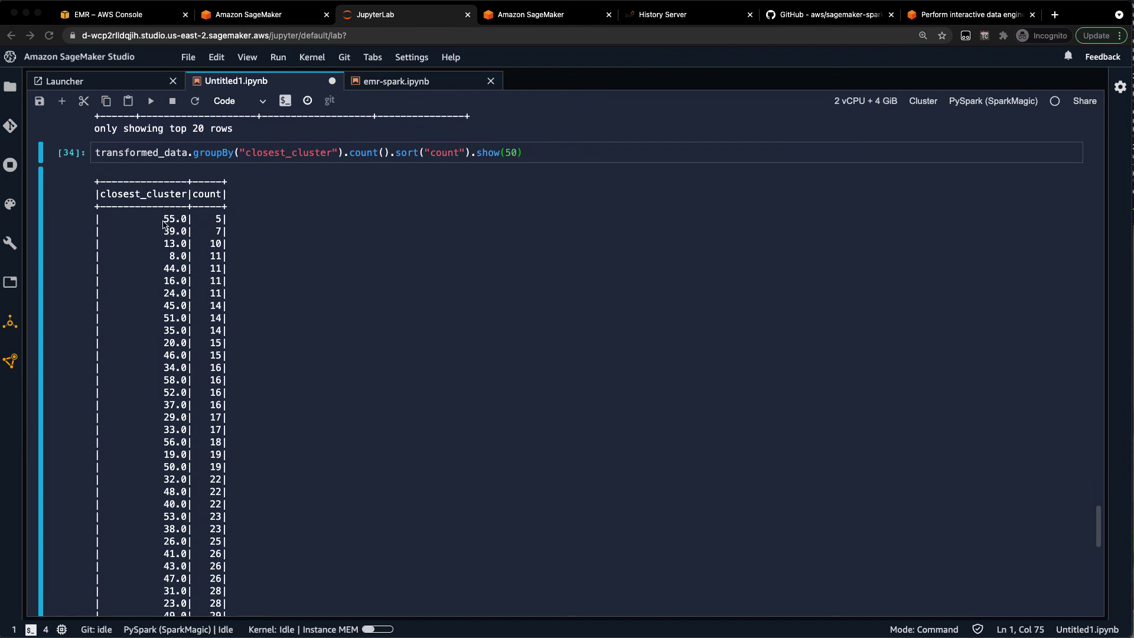
scroll(168, 225, down, 1)
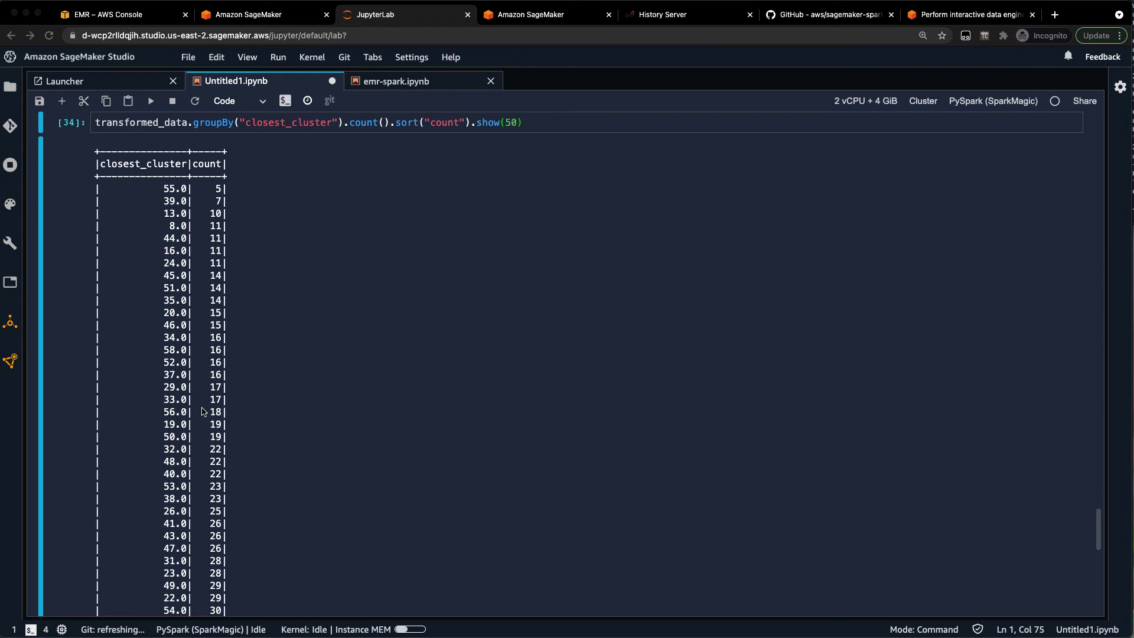
scroll(229, 292, down, 2)
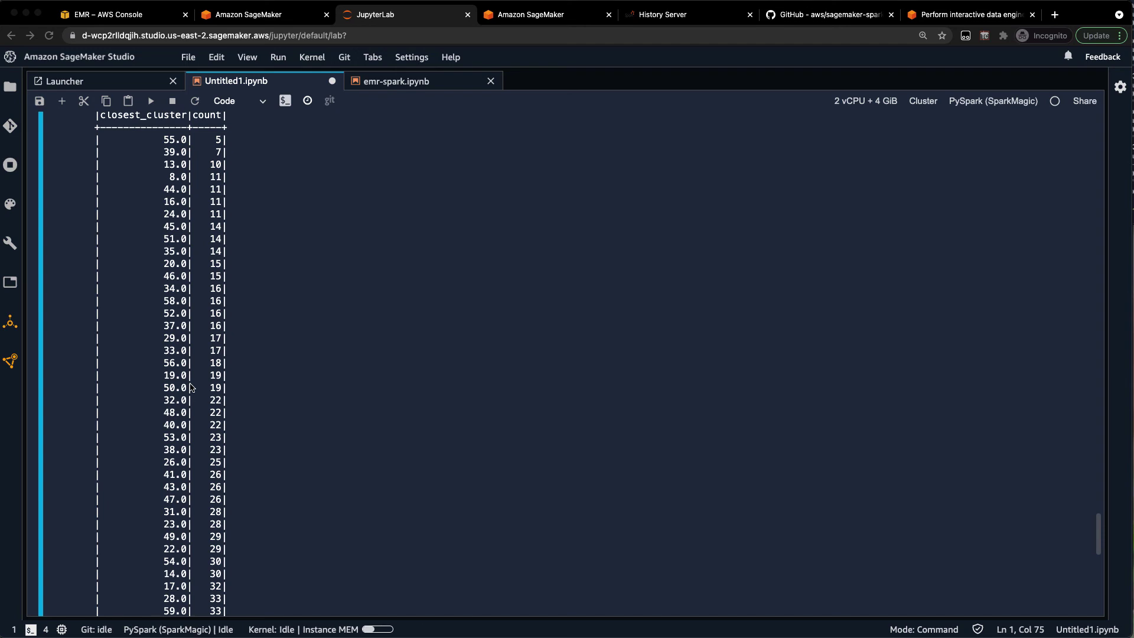
scroll(190, 387, down, 1)
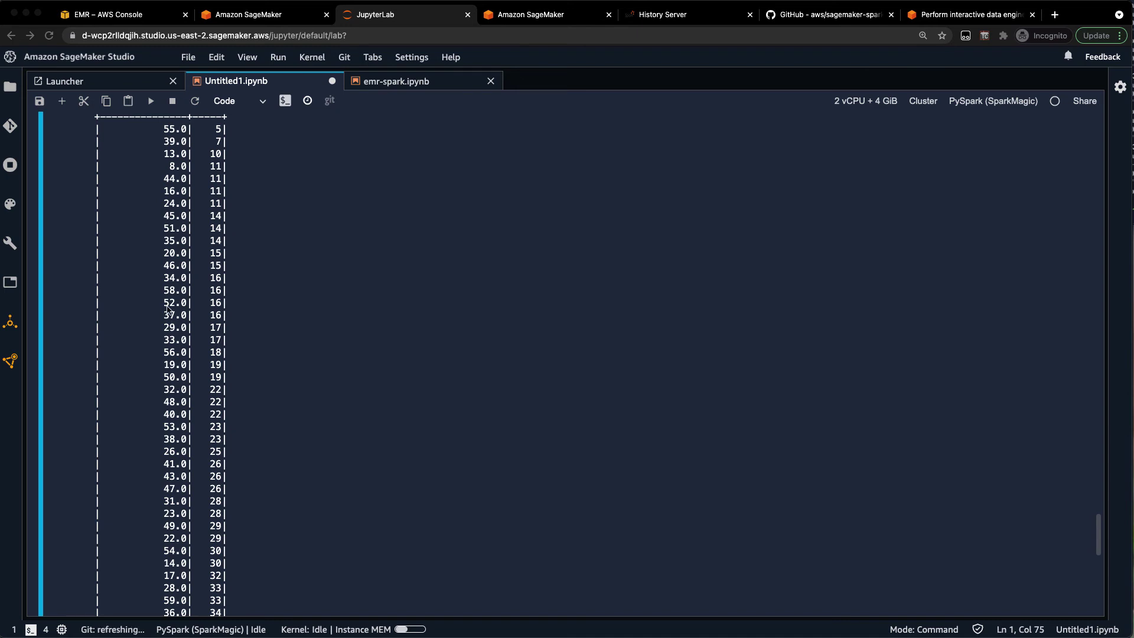
scroll(166, 308, down, 5)
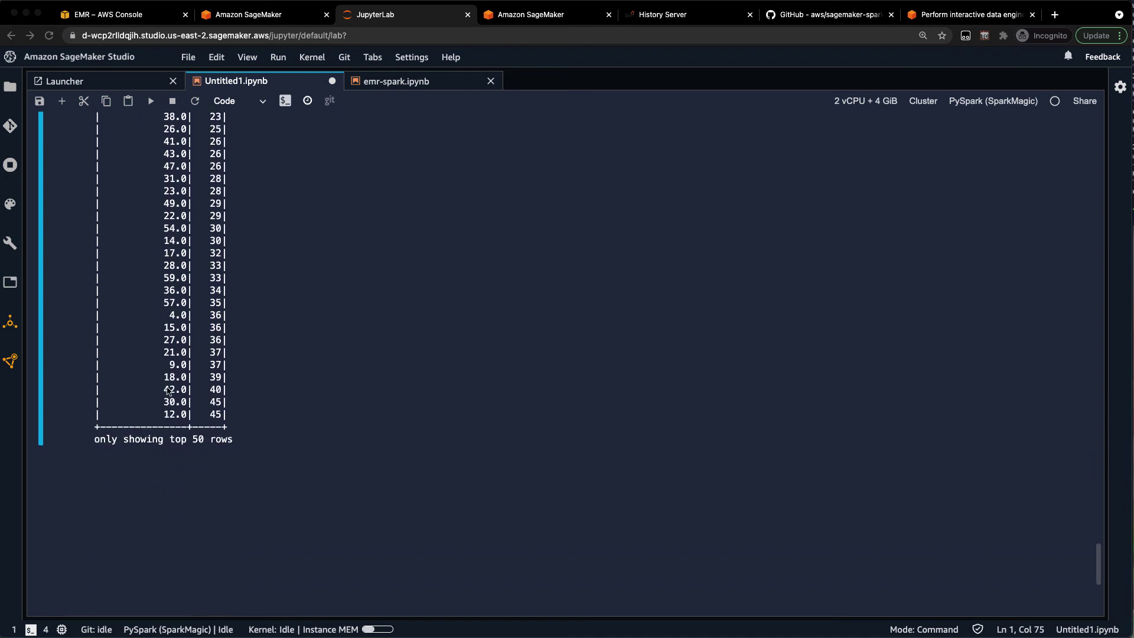
key(Down)
Paste the clusterTop20 function and change its cluster argument from 62.0 to 52.0.
click(163, 464)
text(from pyspark.sql.functions import col  def clusterTop20(cluster_id):     cluster_users = transformed_data.where(f"closest_cluster == {cluster_id}").select("userId")     cluster_userIds = [u.userId for u in cluster_users.collect()]     cluster_events = df.where(df.song != "null").where(col("userId").isin(cluster_userIds))     cluster_events.groupBy("artist", "song").count().sort("count", ascending=False).show(truncate=False)  clusterTop20("62.0"))
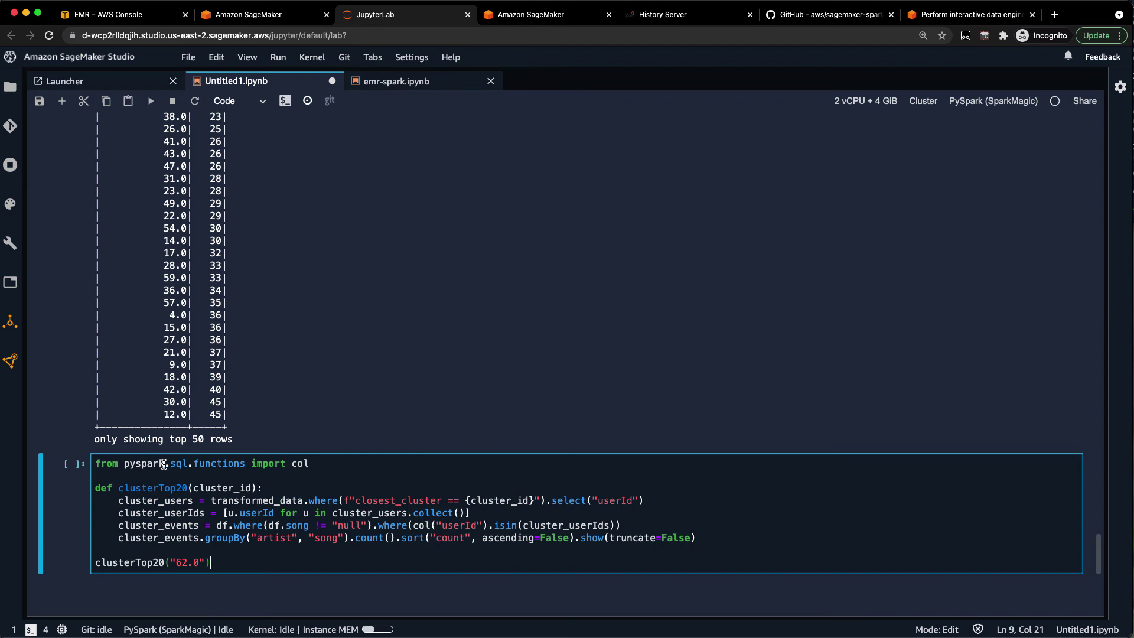
click(182, 564)
key(BackSpace)
text(5)
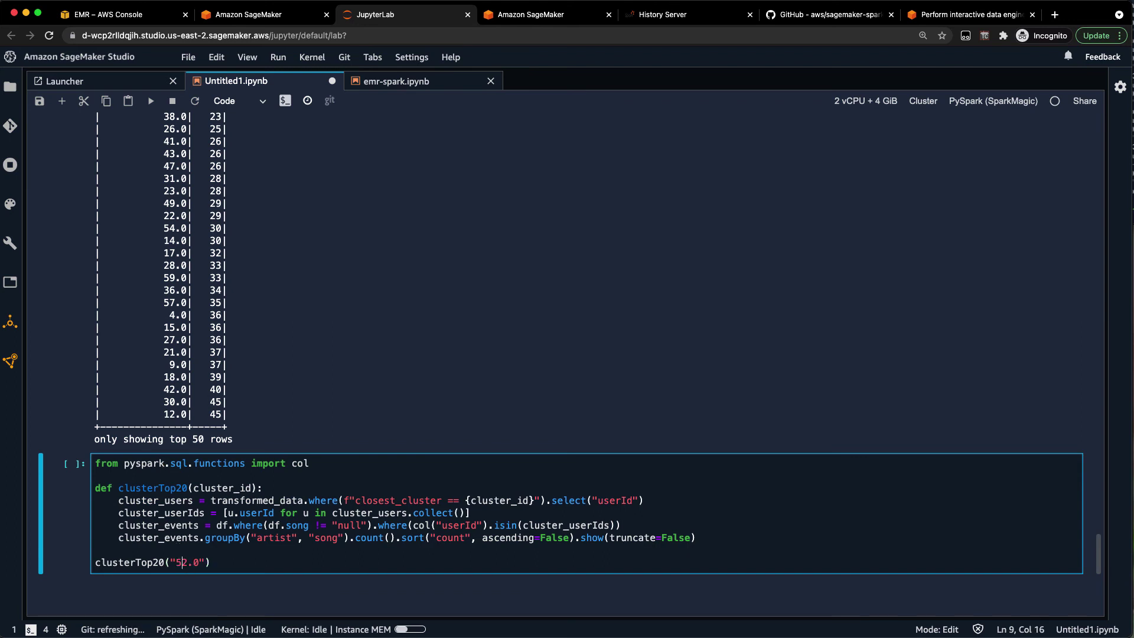
Run clusterTop20 for cluster 52.0 and save the notebook.
key(shift+Return)
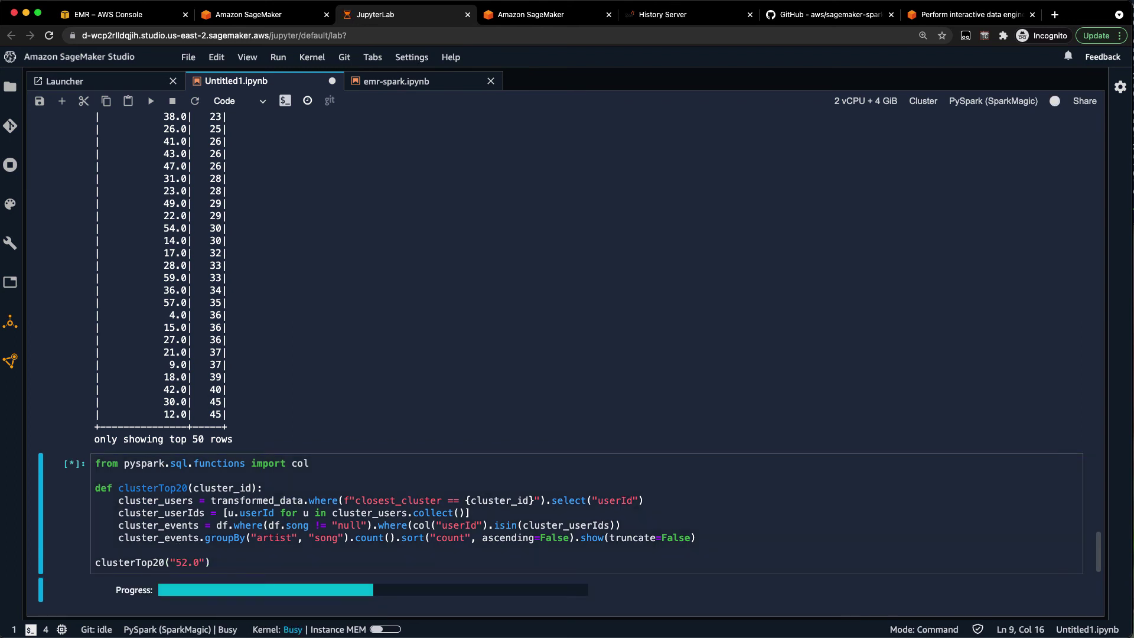
scroll(202, 468, down, 3)
scroll(202, 469, down, 2)
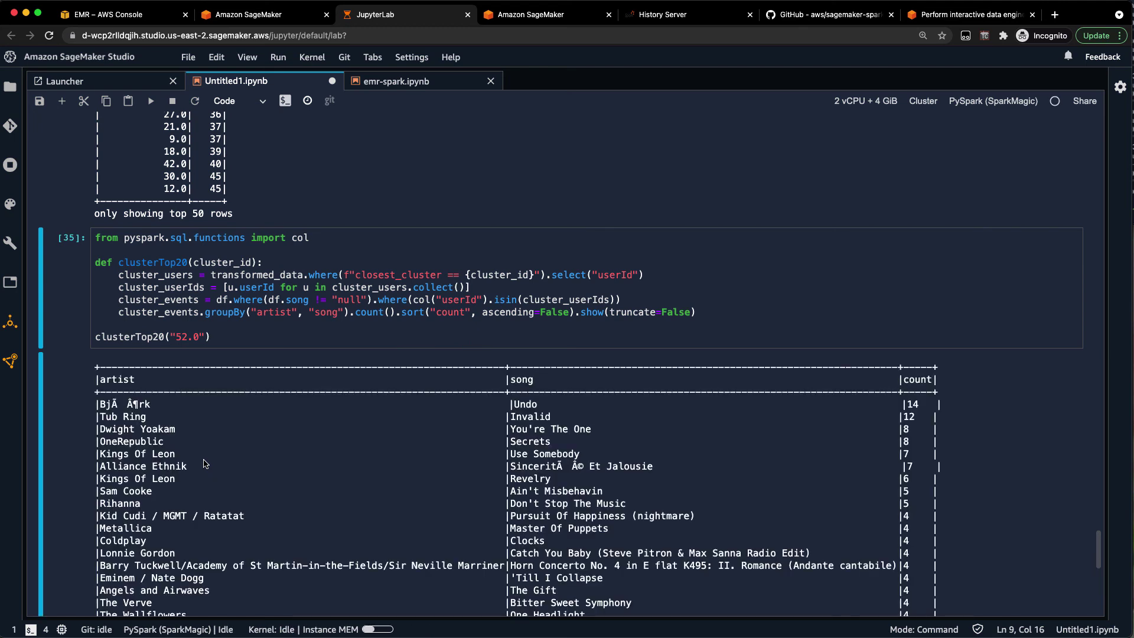
scroll(203, 463, down, 2)
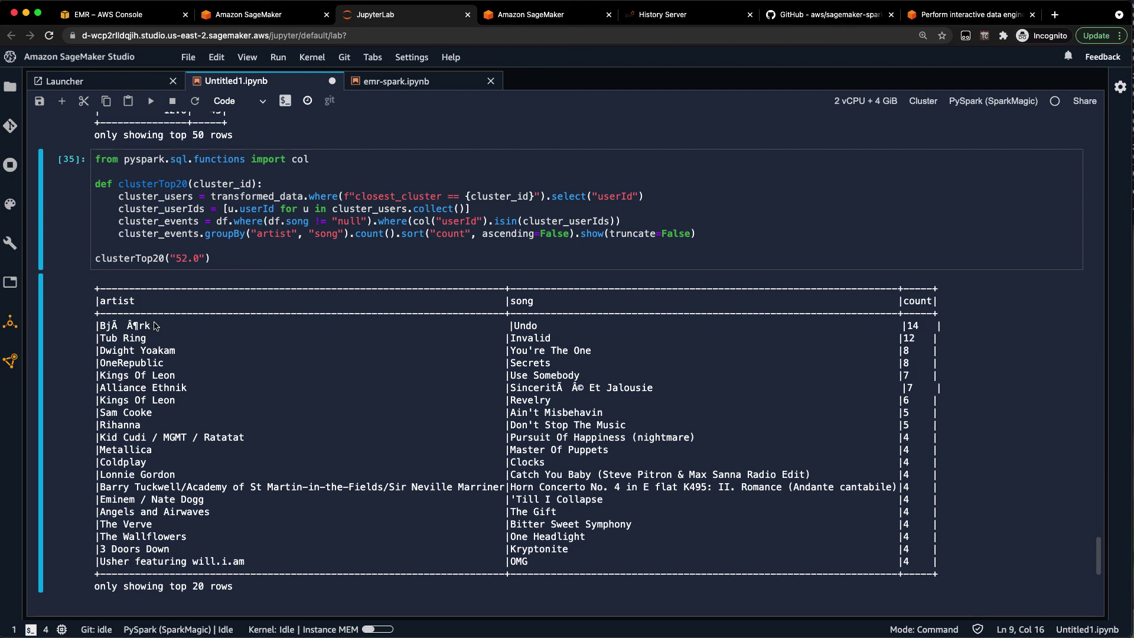
key(ctrl+s)
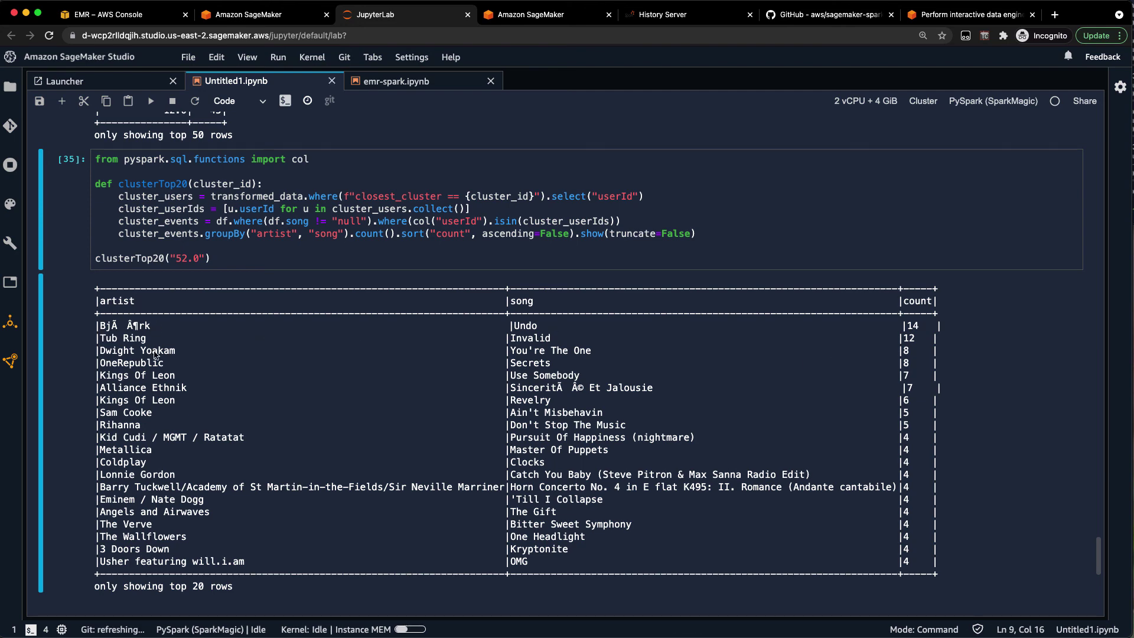
scroll(154, 354, up, 4)
scroll(153, 354, up, 1)
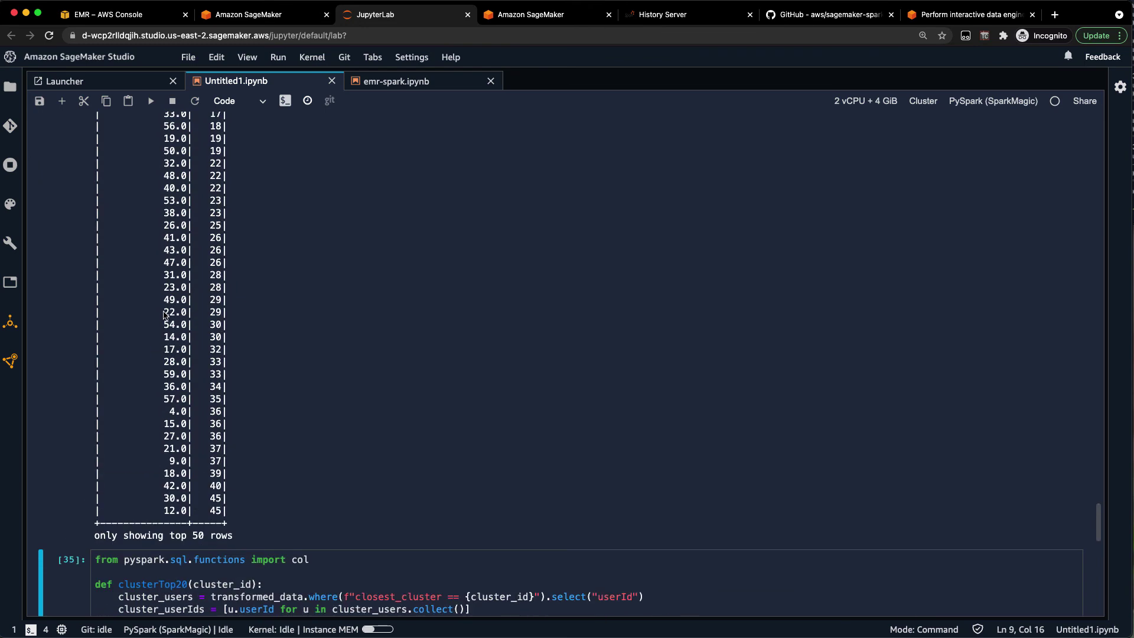
drag(163, 313, 183, 319)
scroll(183, 319, down, 5)
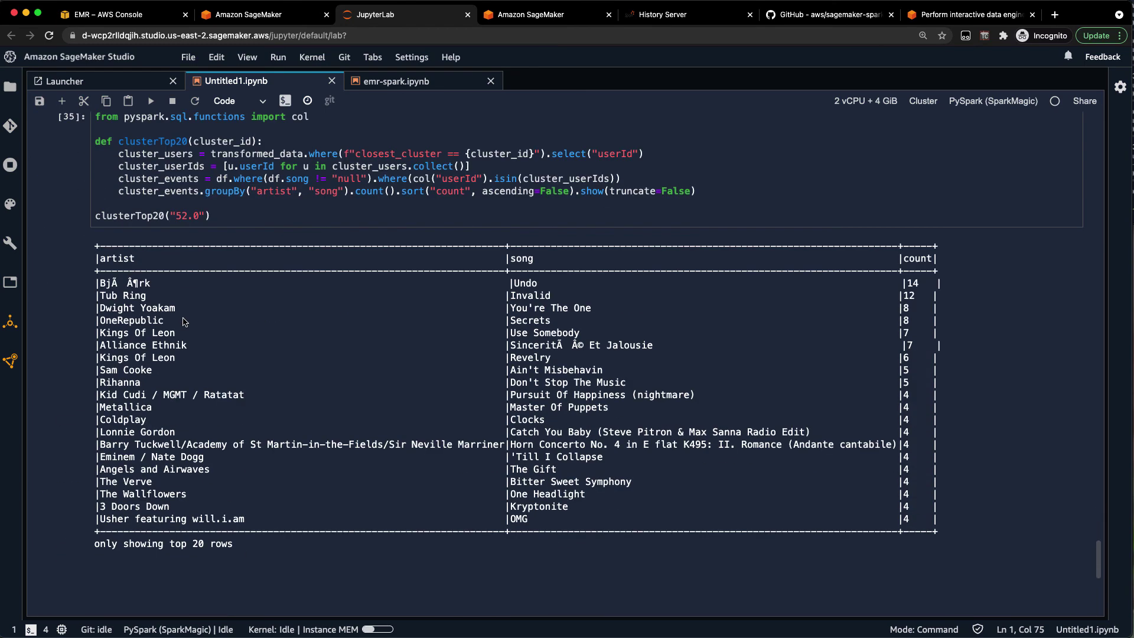
Run clusterTop20("22.0") to list cluster 22.0's top 20 artist and song pairs.
click(177, 570)
text(cl)
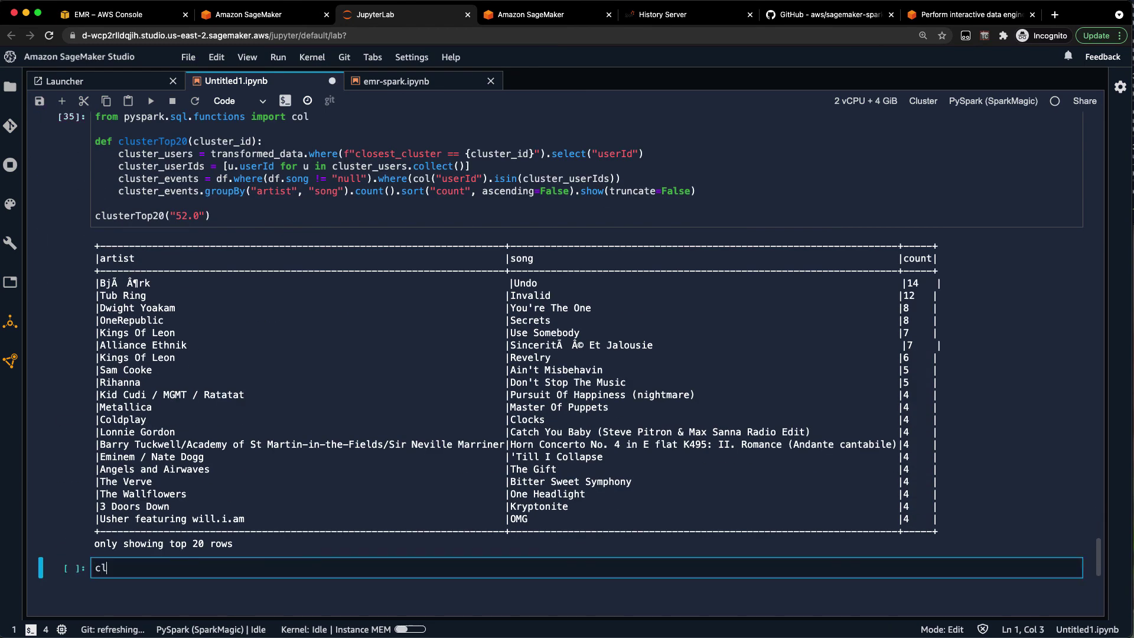
text(usterTop20("22)
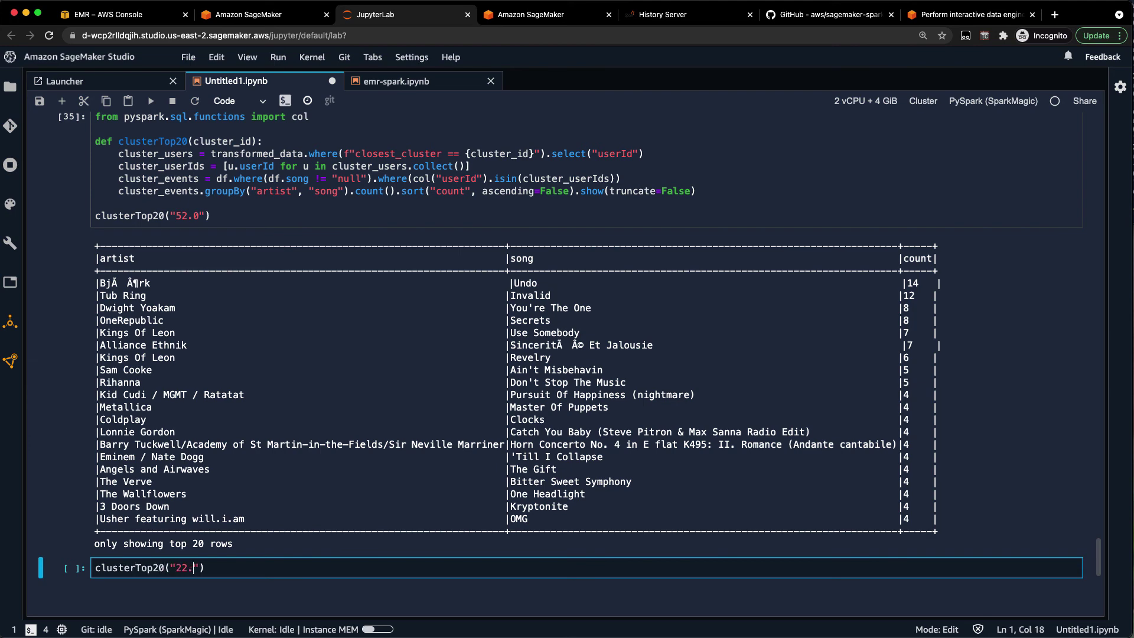
text(.0)
key(shift+Return)
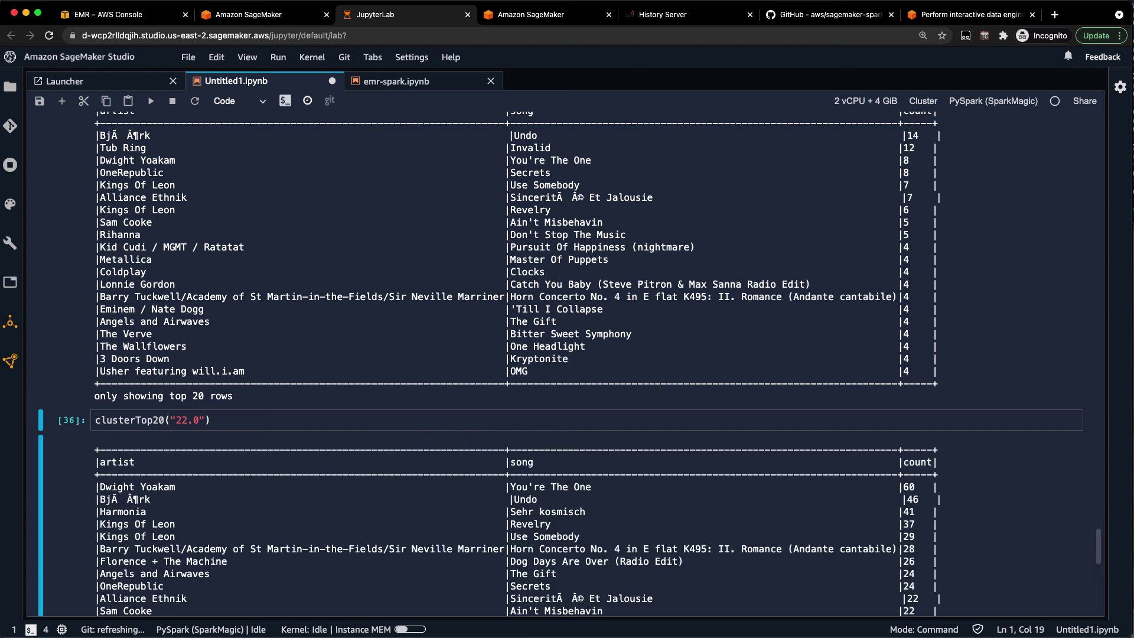
scroll(224, 574, down, 1)
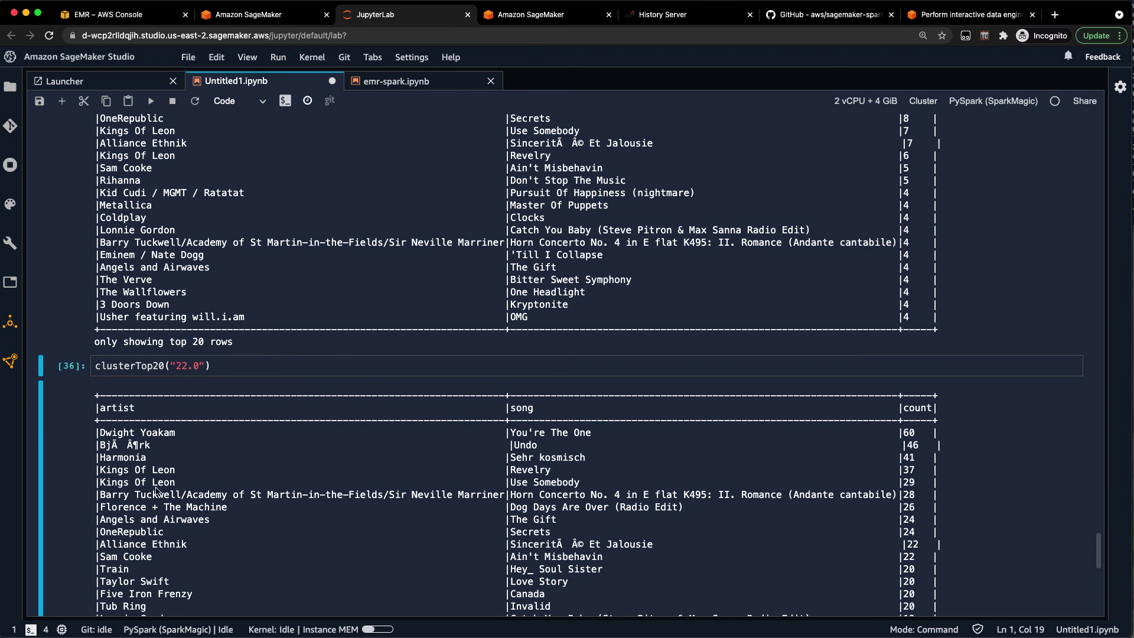
scroll(158, 492, down, 2)
scroll(159, 356, down, 1)
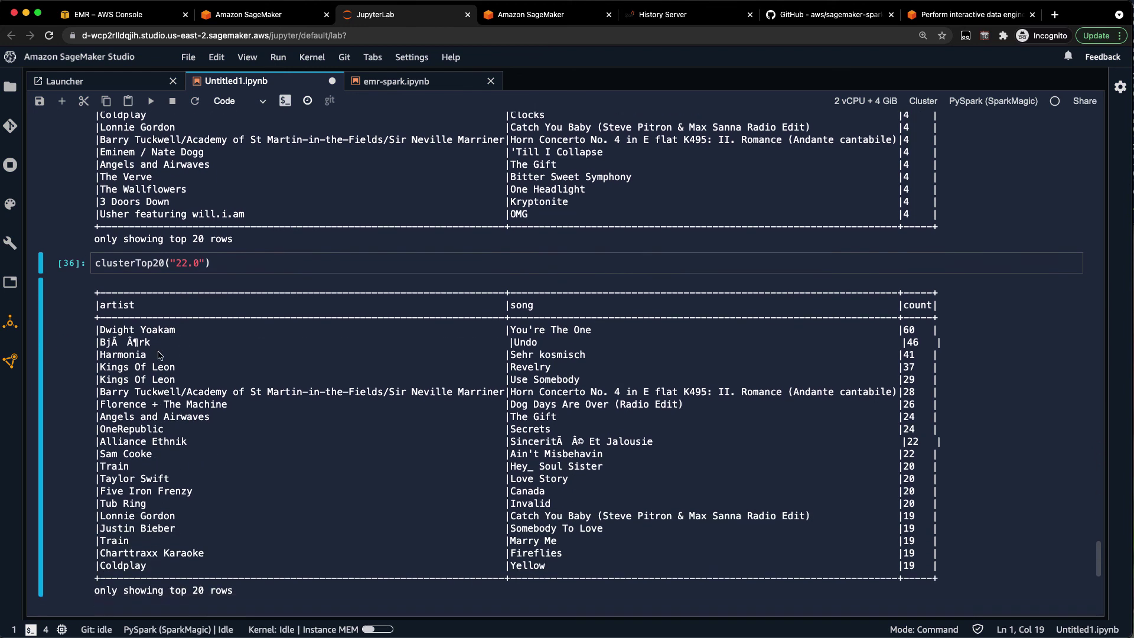
scroll(159, 357, down, 1)
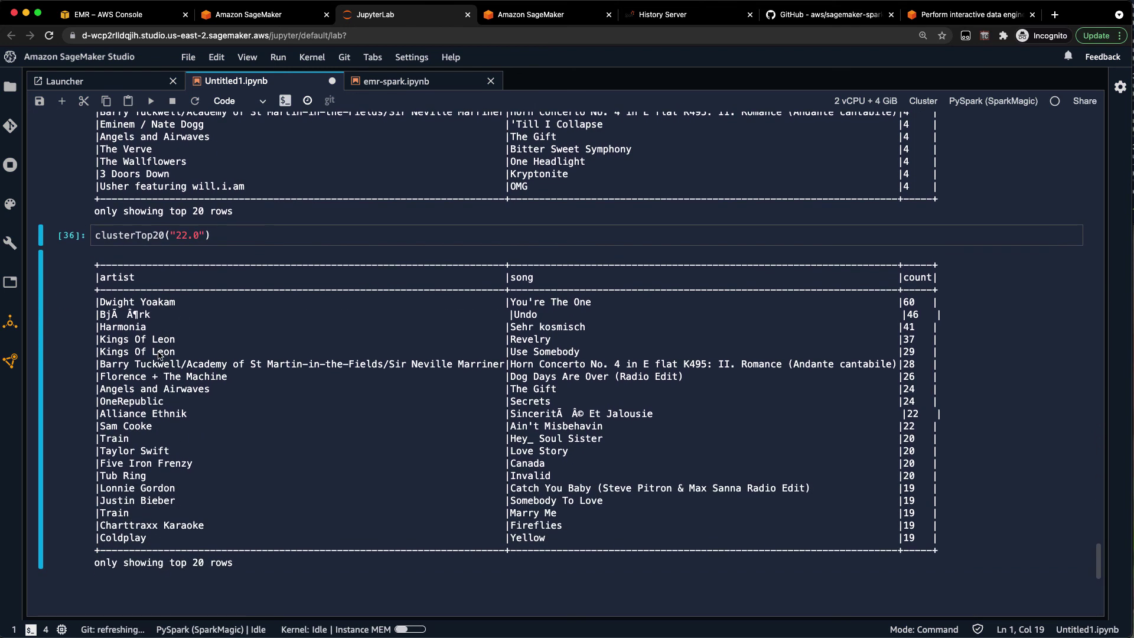
scroll(159, 357, down, 1)
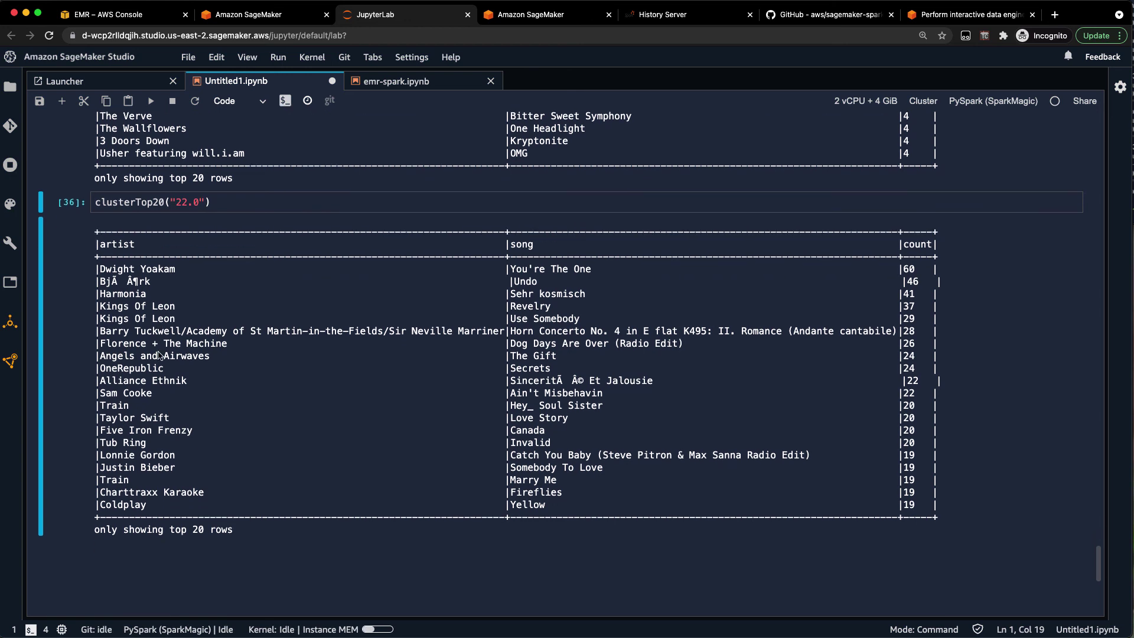